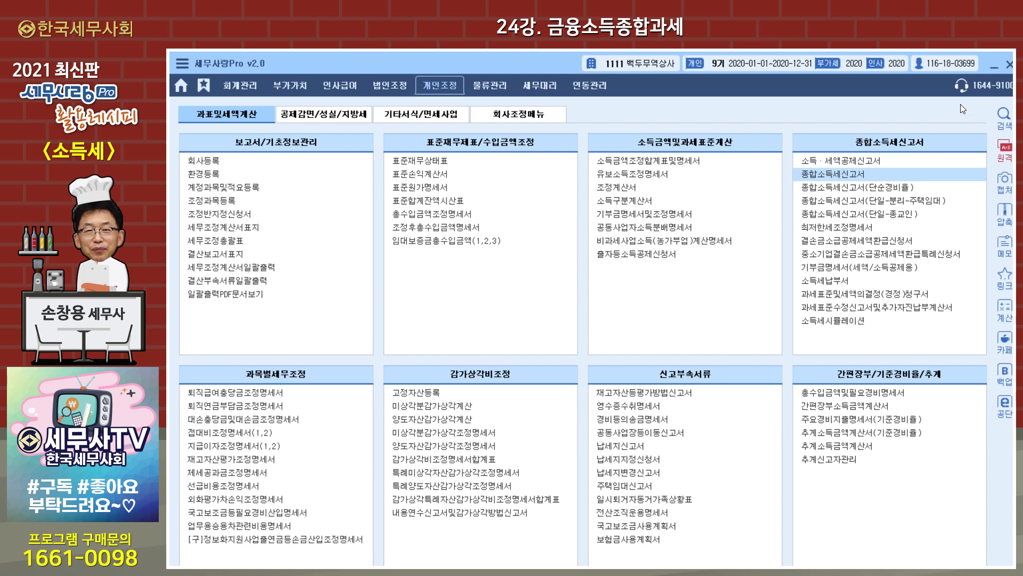
- Open the 종합소득세신고서 and delete the 21-1 (주)천지 dividend column, keeping 51-1 한라산 income
left_click(859, 179)
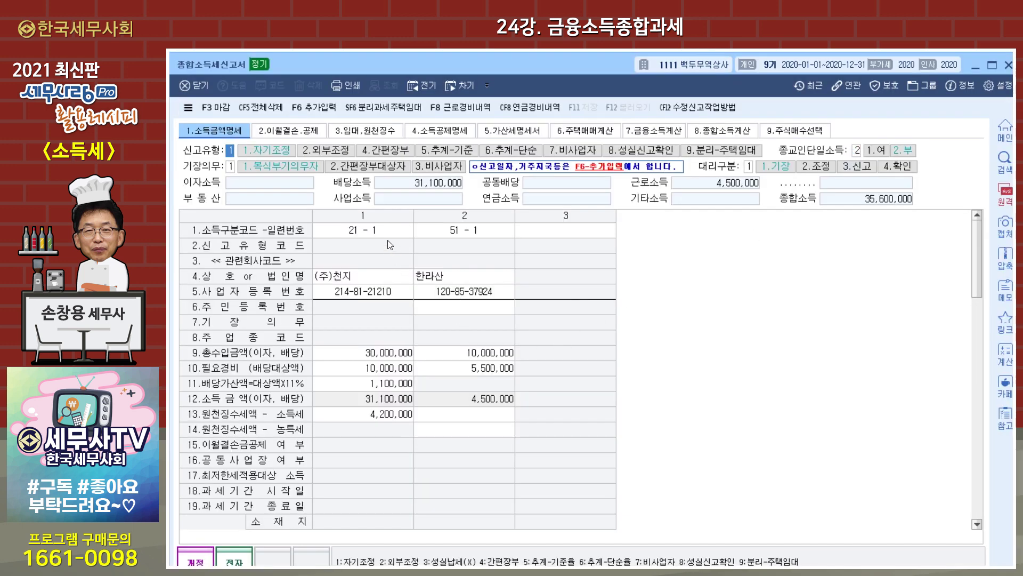
left_click(473, 234)
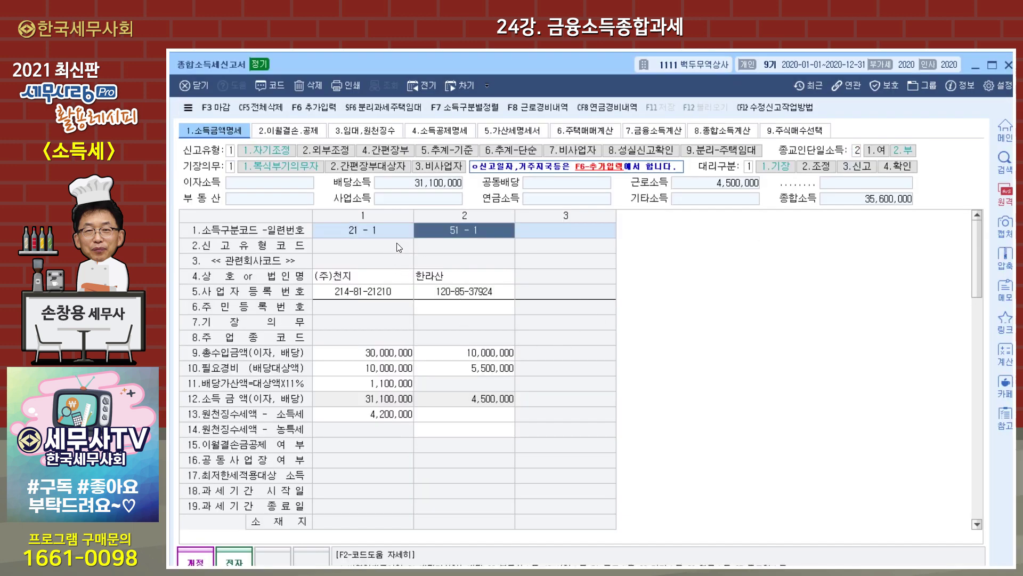
left_click(385, 236)
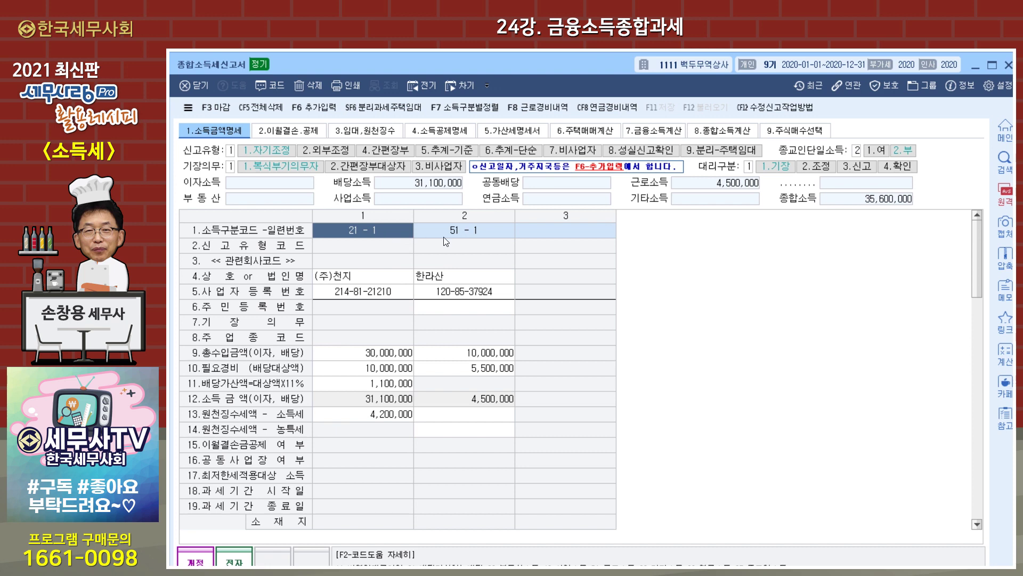
left_click(474, 232)
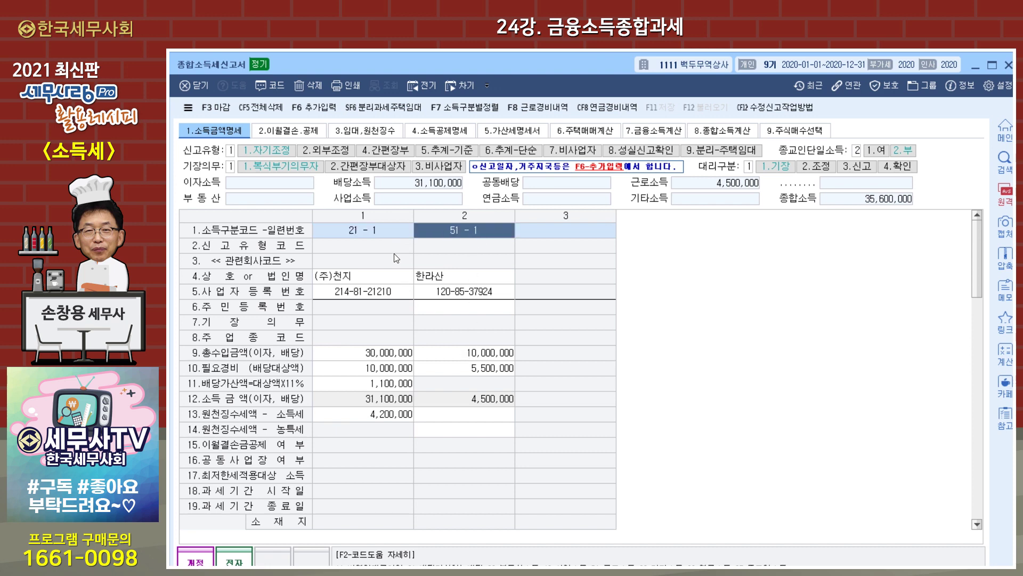
left_click(389, 239)
left_click(332, 104)
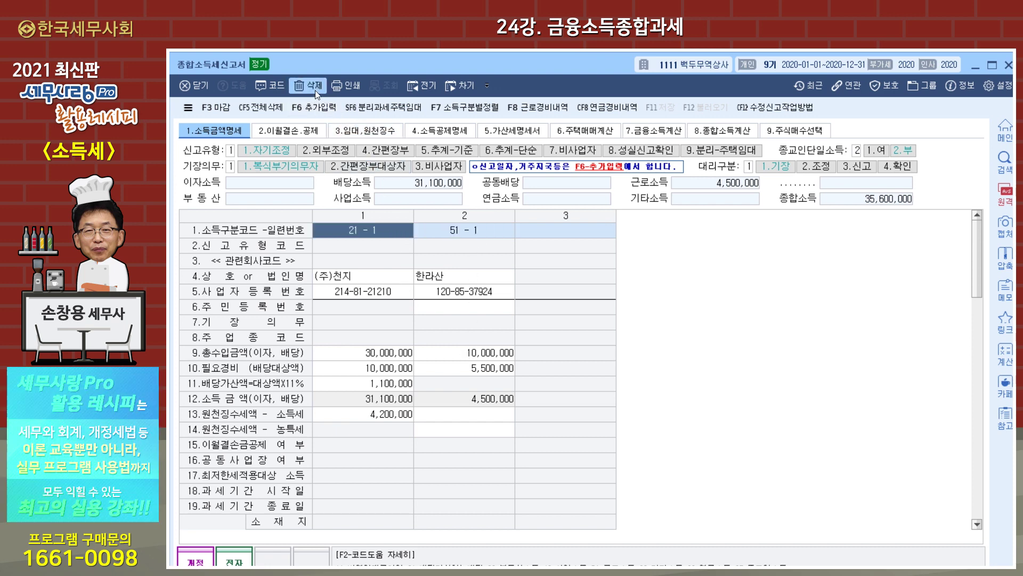
left_click(565, 357)
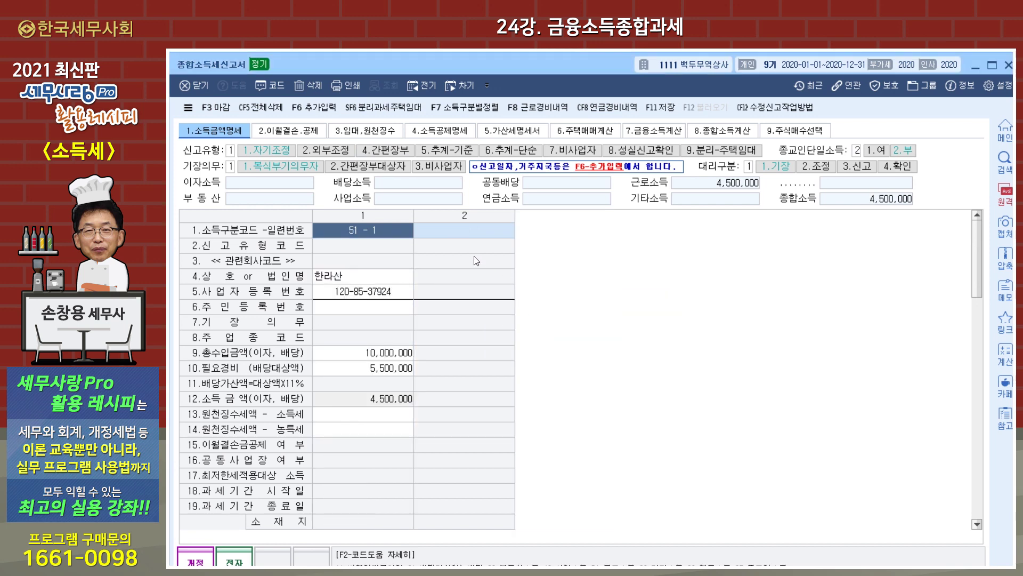
left_click(465, 236)
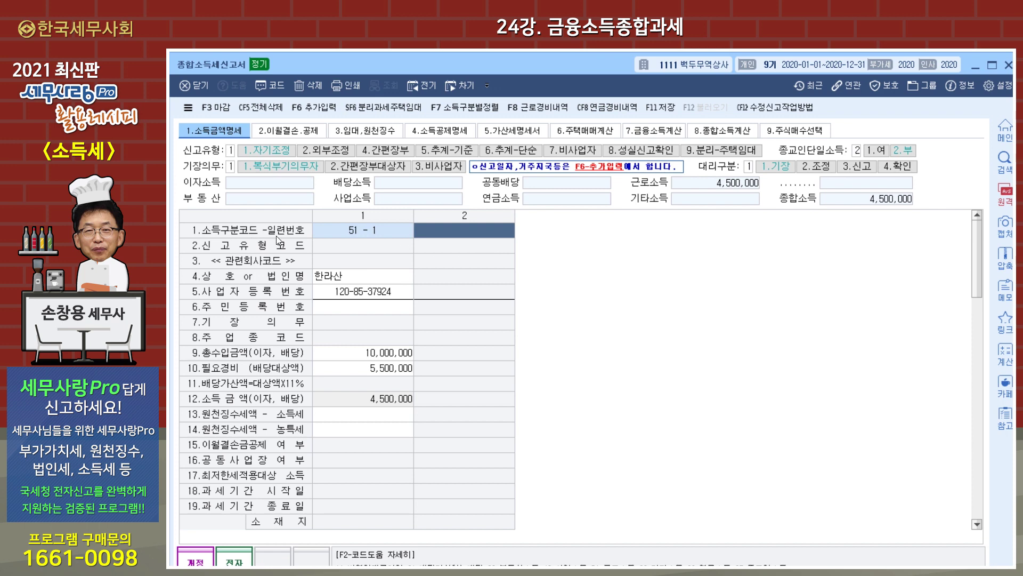
- Code the second entry 13 (other withheld interest) for 한라산은행 with its business registration number
key("F2")
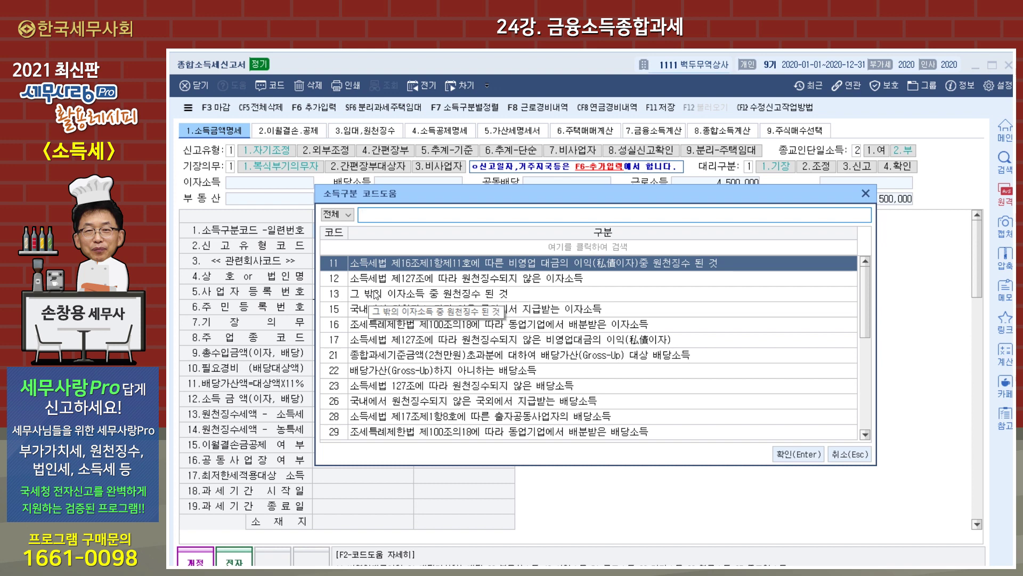
left_click(434, 294)
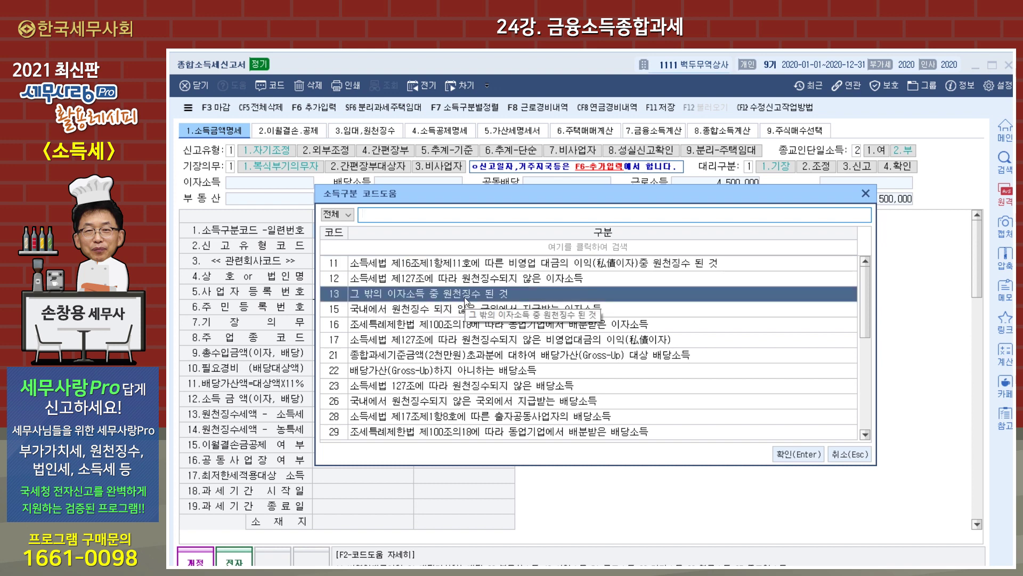
left_click(781, 448)
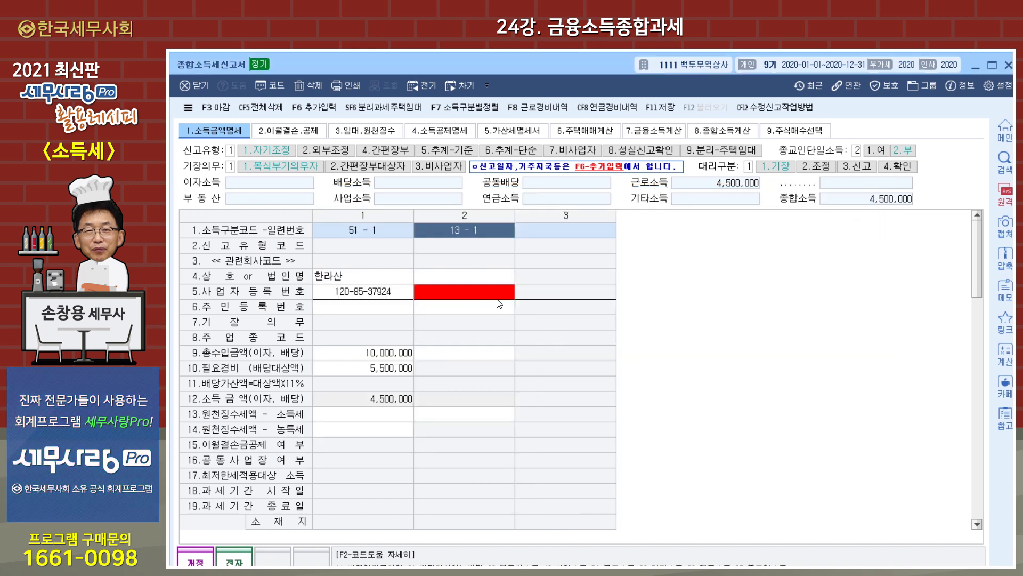
left_click(488, 285)
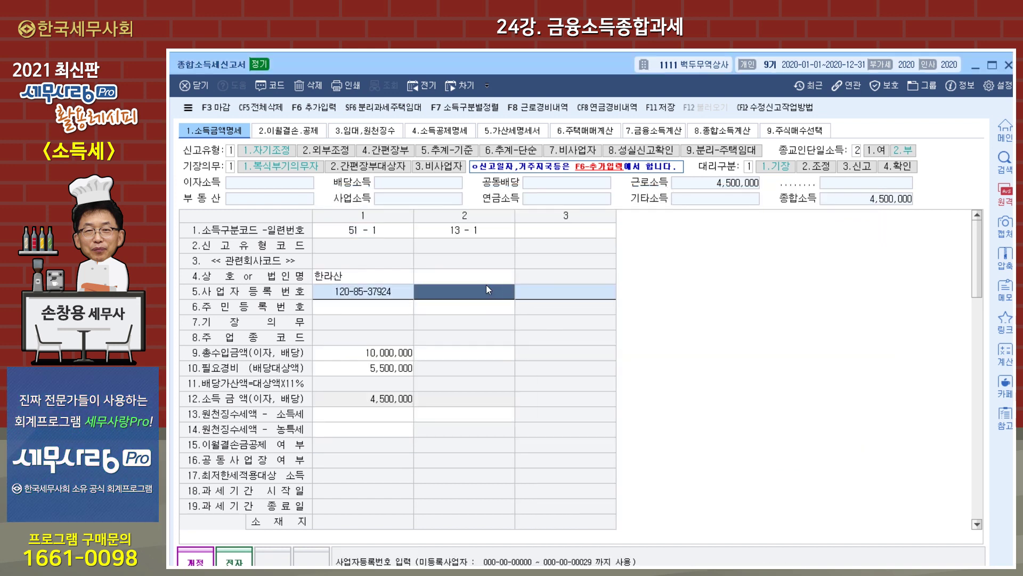
left_click(485, 280)
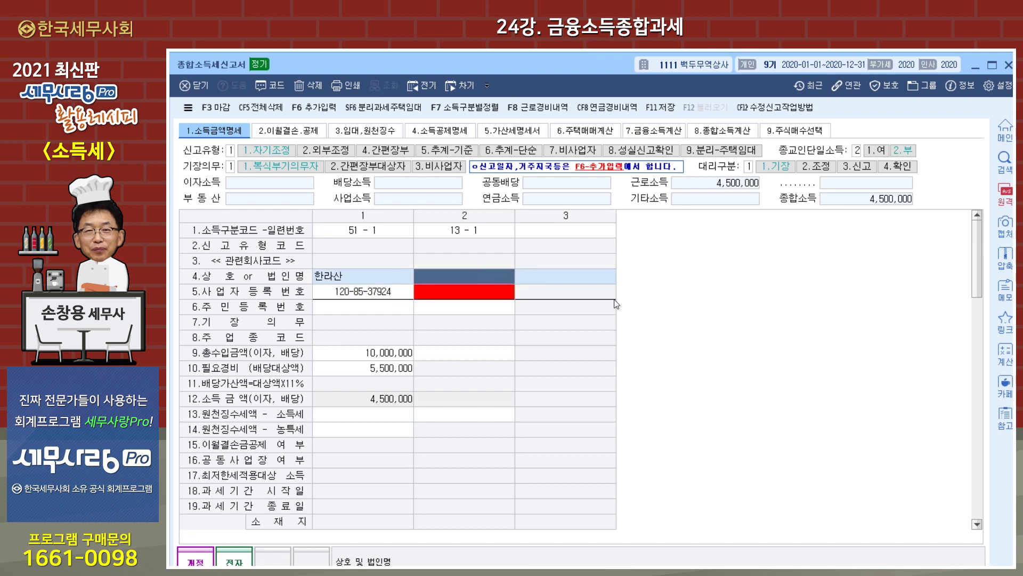
type("한라산으")
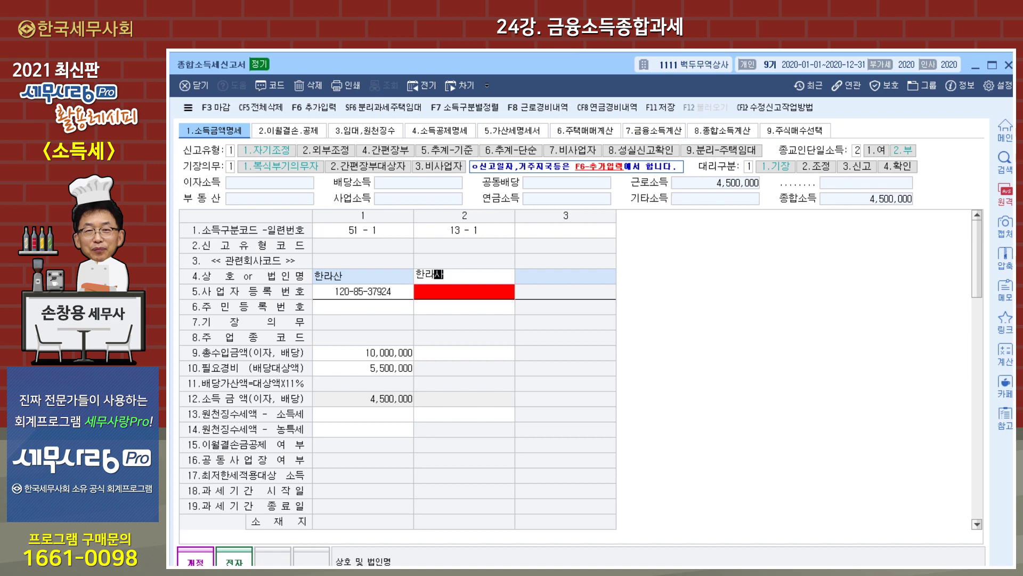
type("ㄴ행")
key("Return")
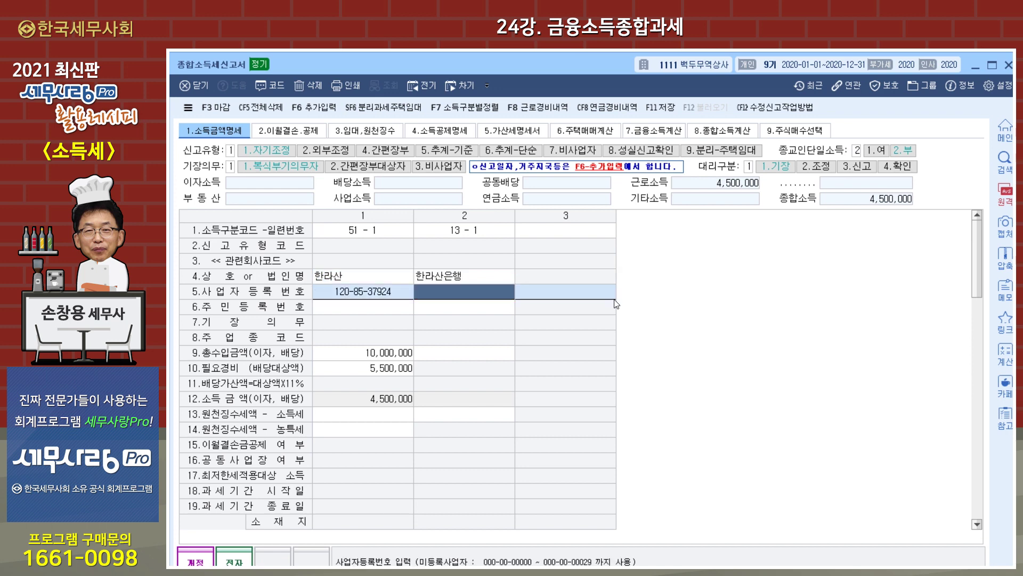
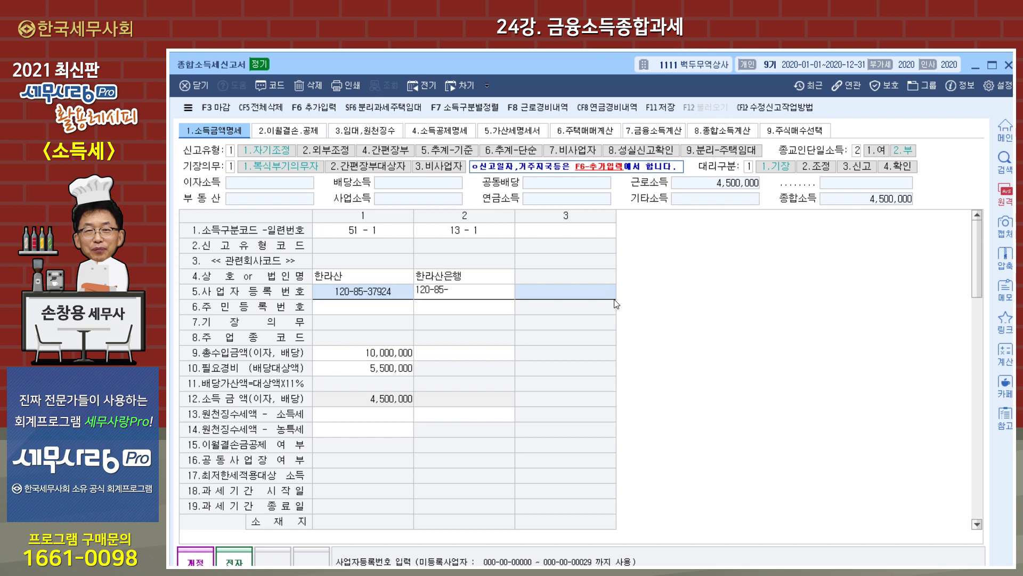
key("Return")
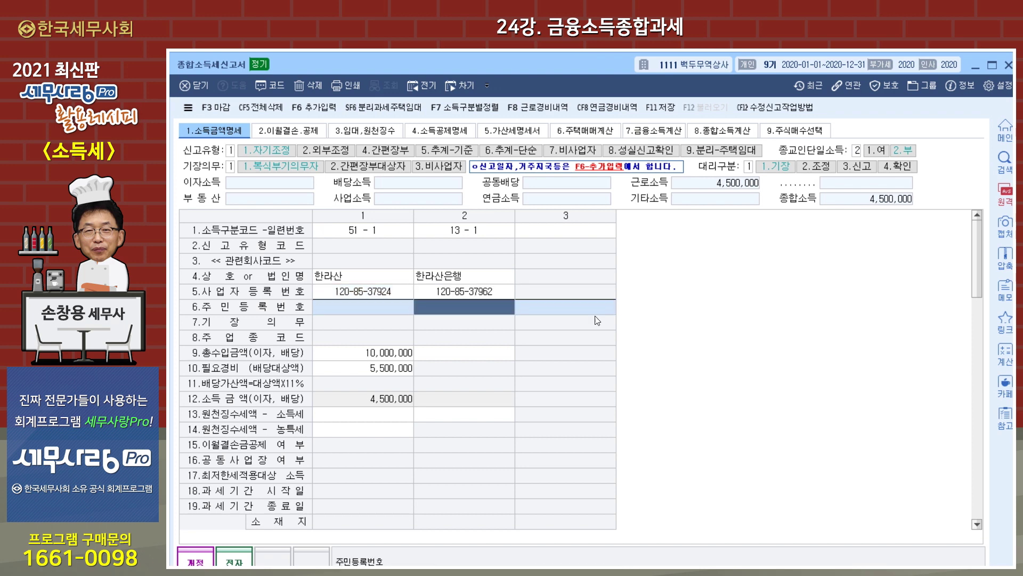
- Enter 5,000,000 gross income and 700,000 withheld income tax for 한라산은행
left_click(473, 354)
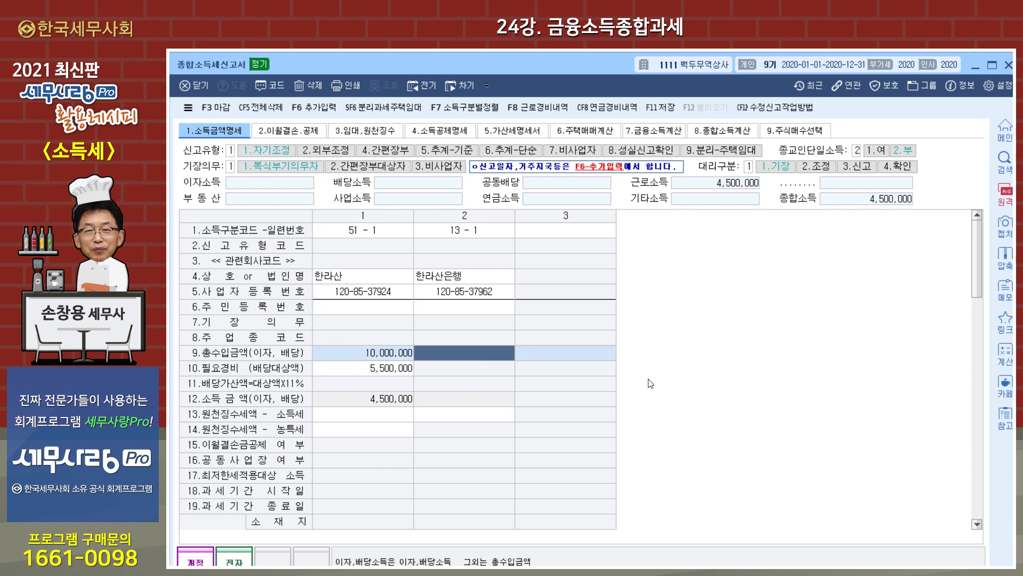
type("5000000")
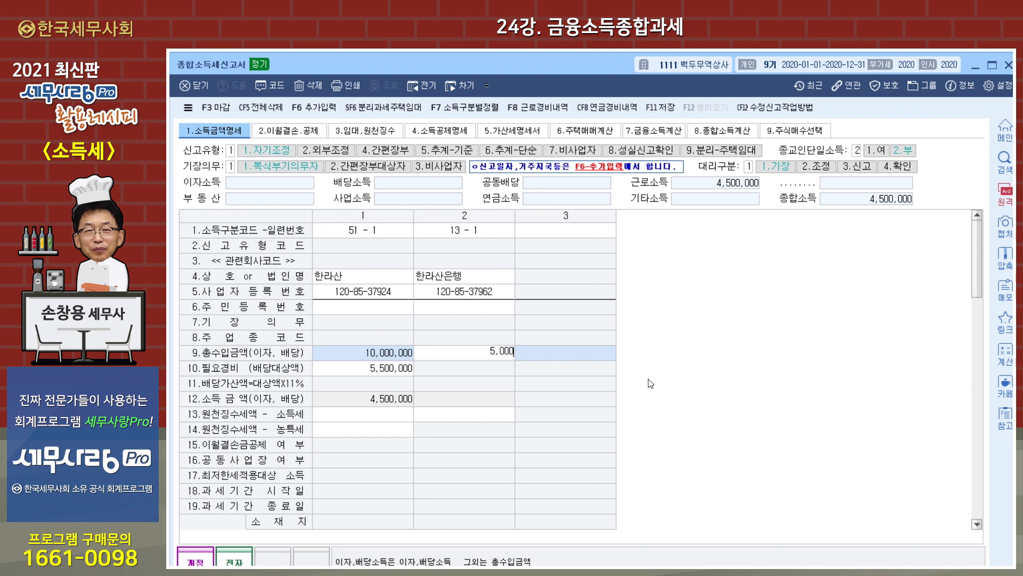
key("Return")
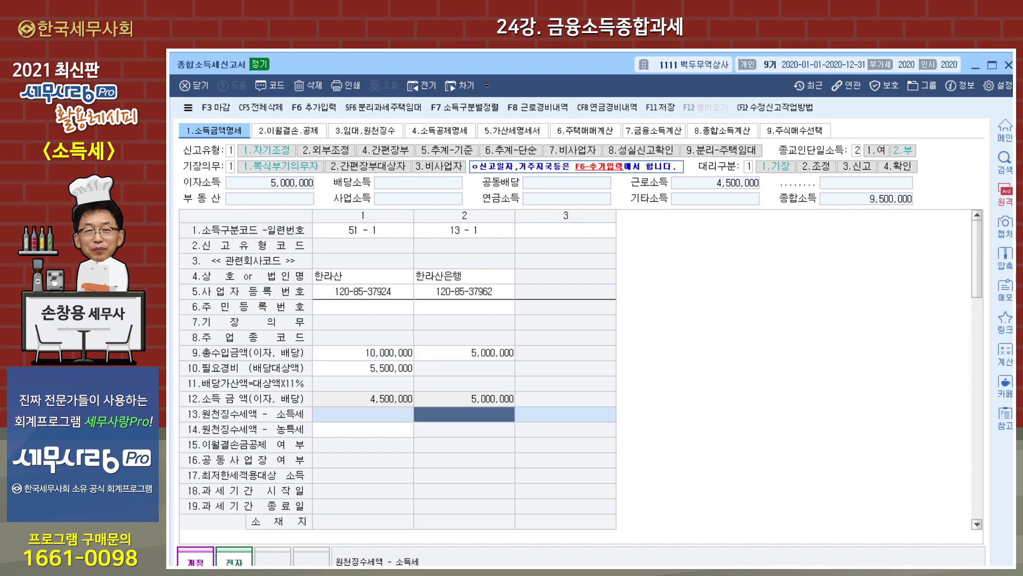
type("700000")
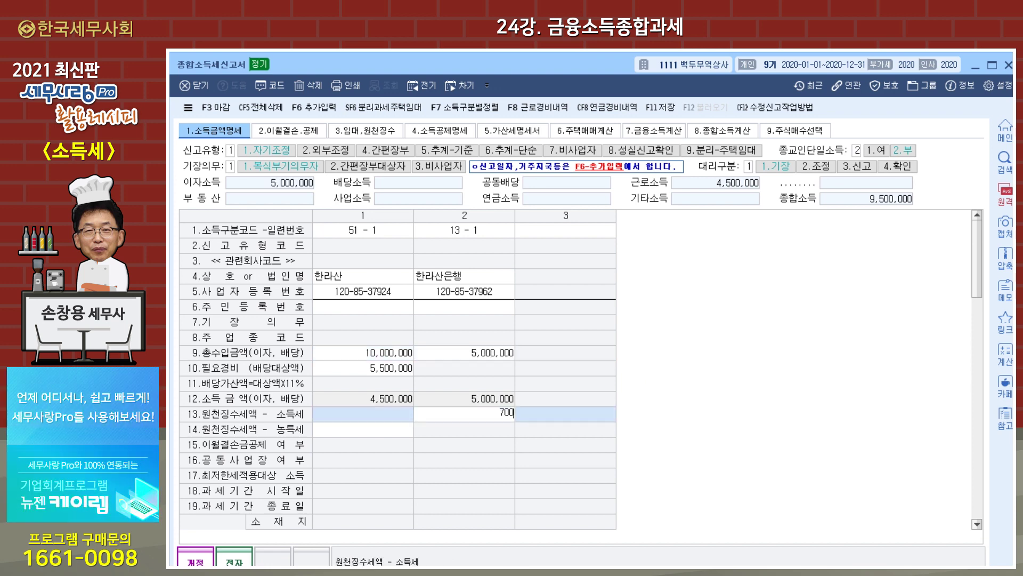
key("Return")
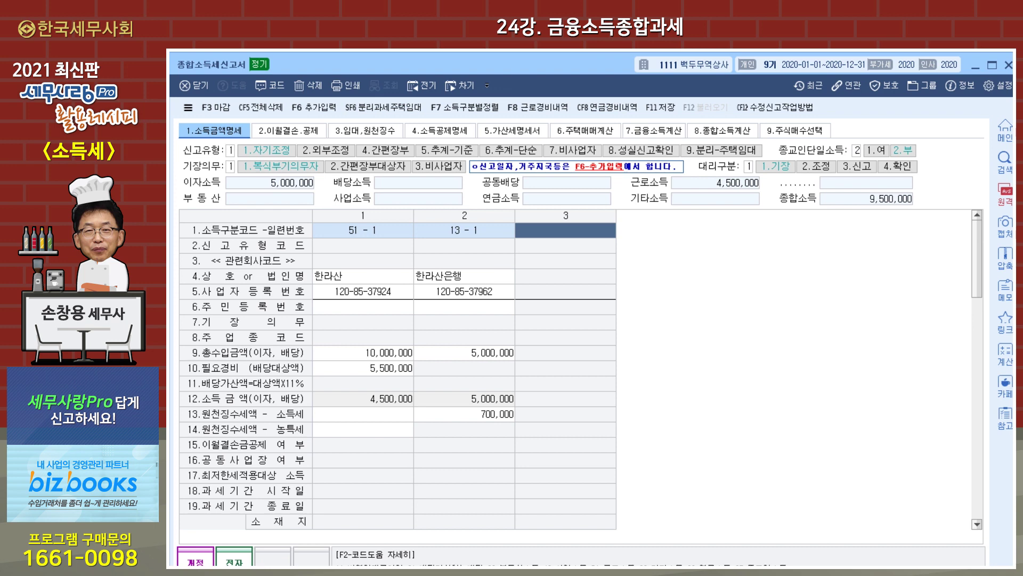
- Add entry 3 as code 22 non-gross-up dividend for (주)천지 with 3,000,000 revenue and its business number
key("F2")
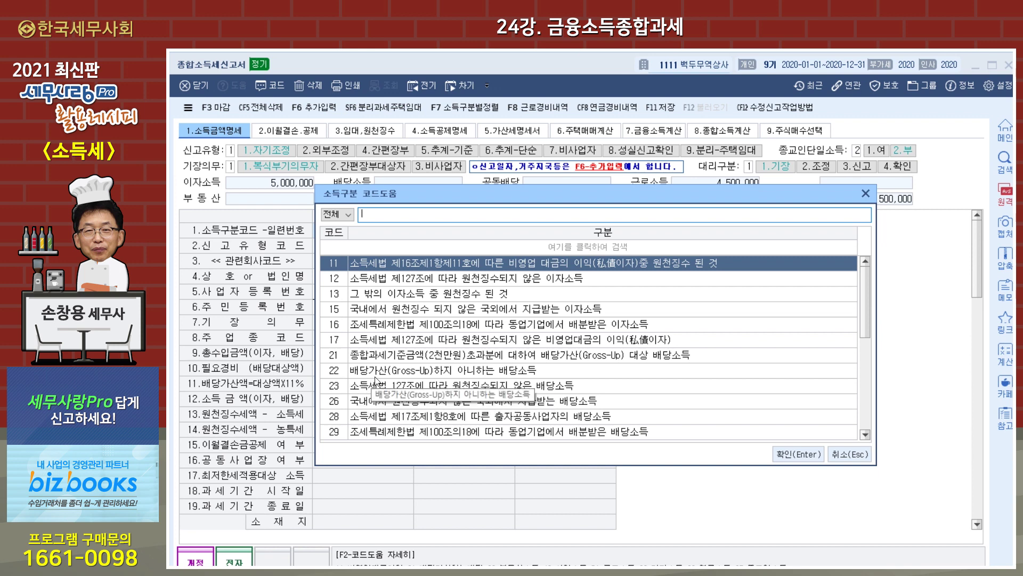
left_click(491, 371)
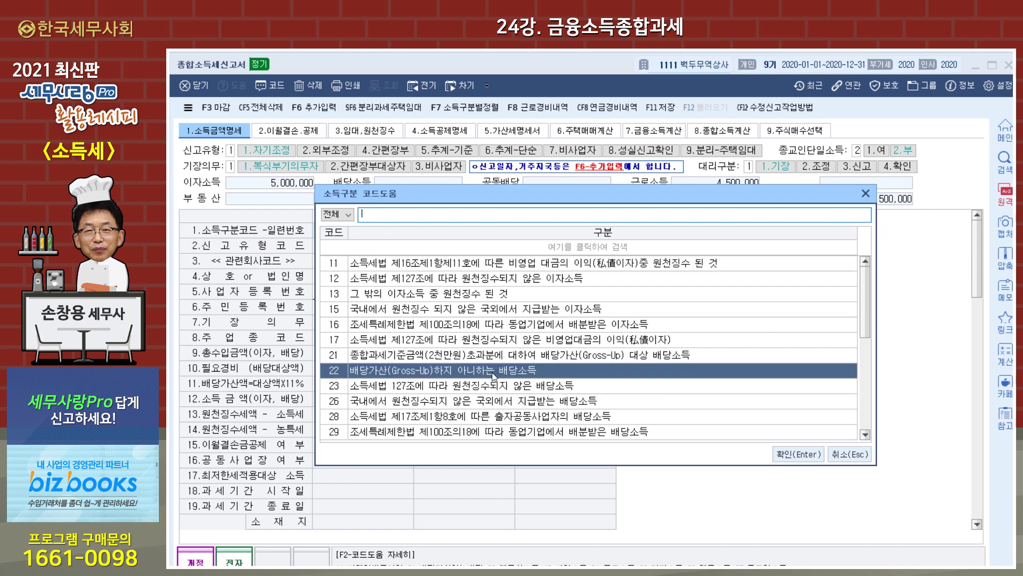
left_click(788, 454)
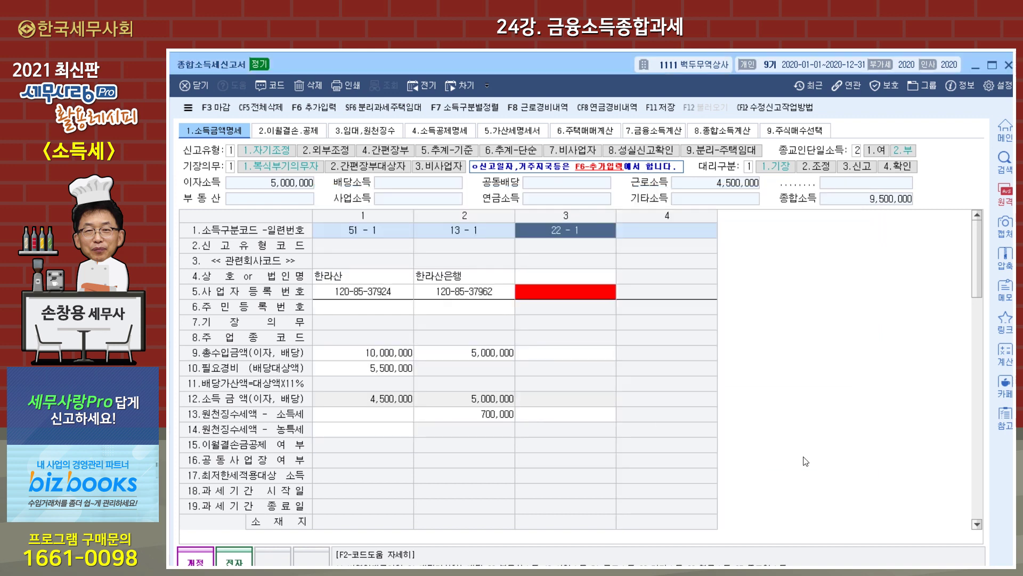
key("Return")
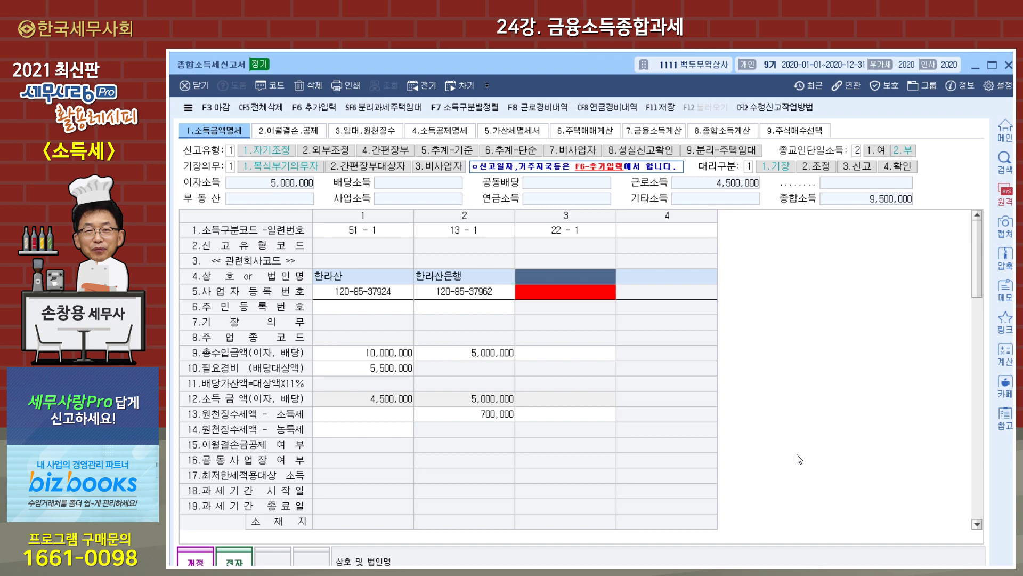
type("(주")
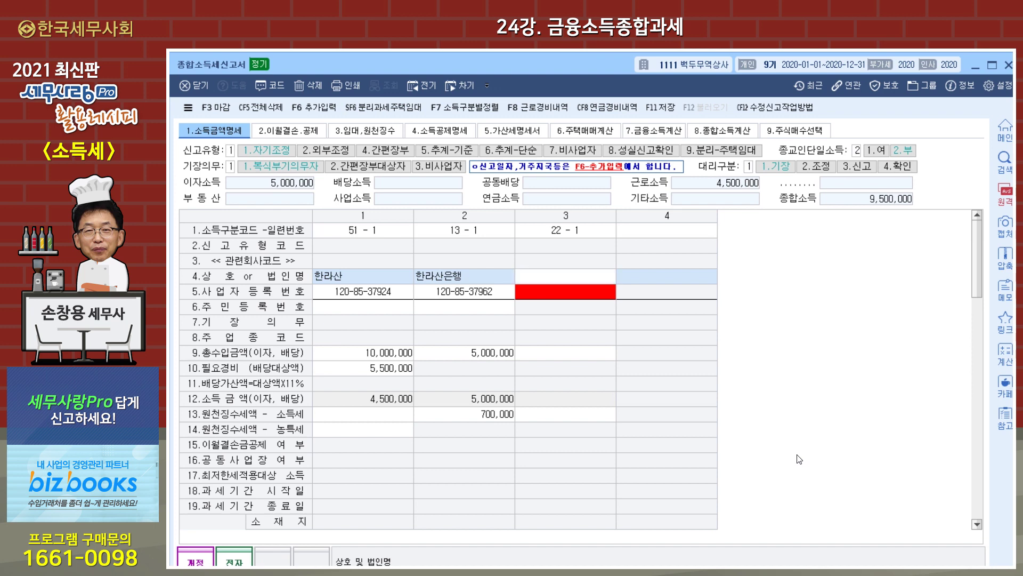
type(")천지")
key("Return")
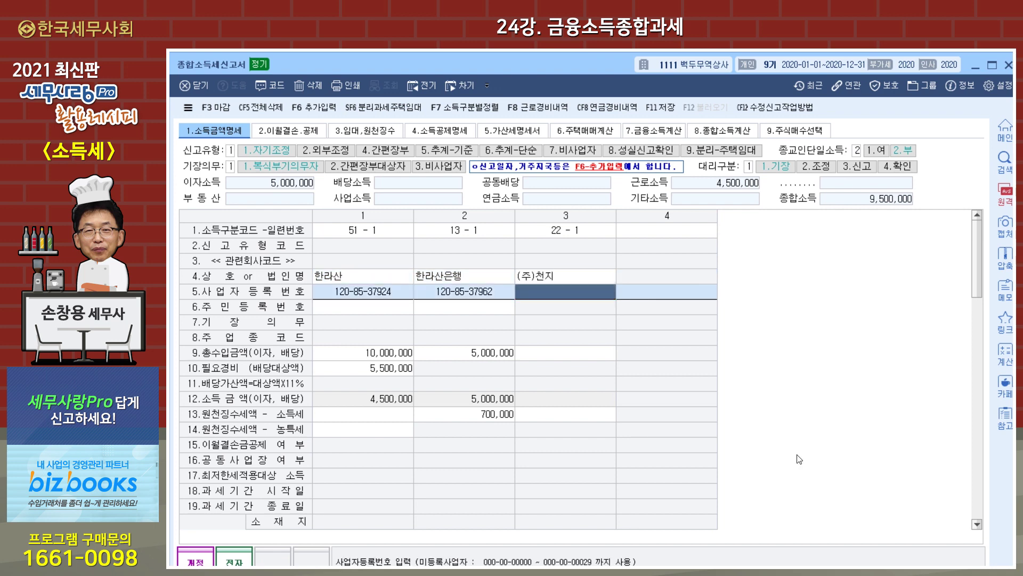
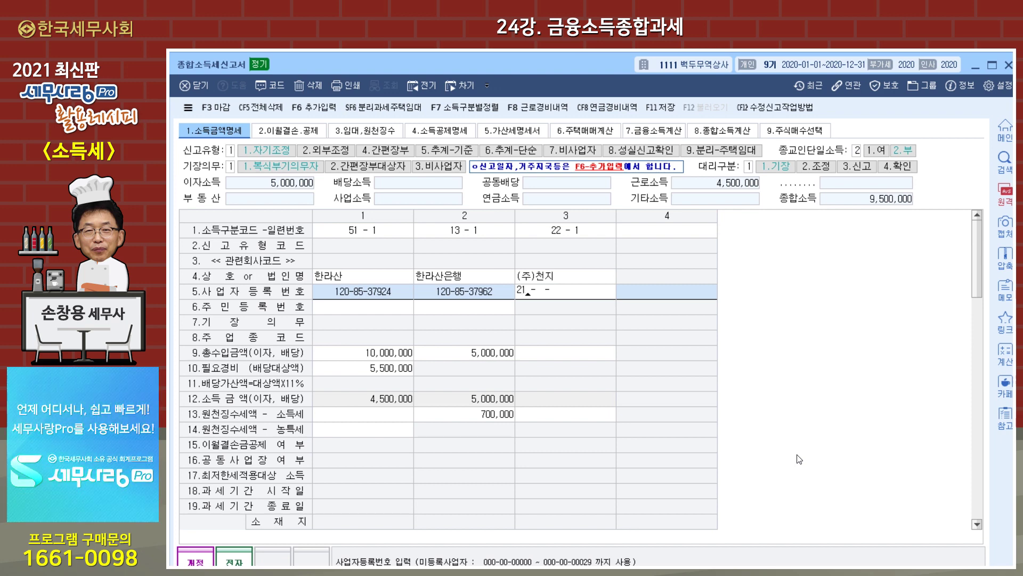
key("Return")
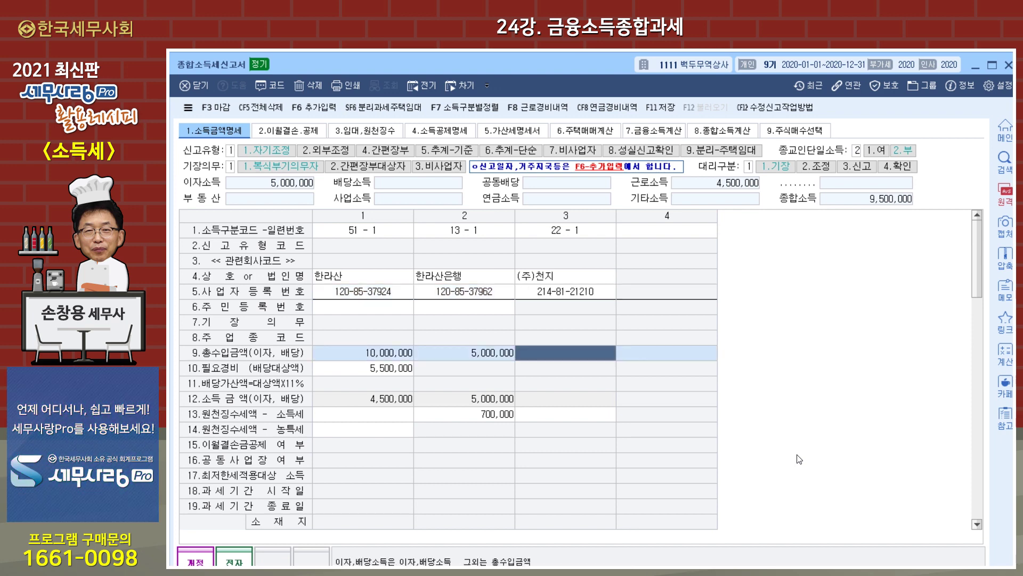
type("3000000")
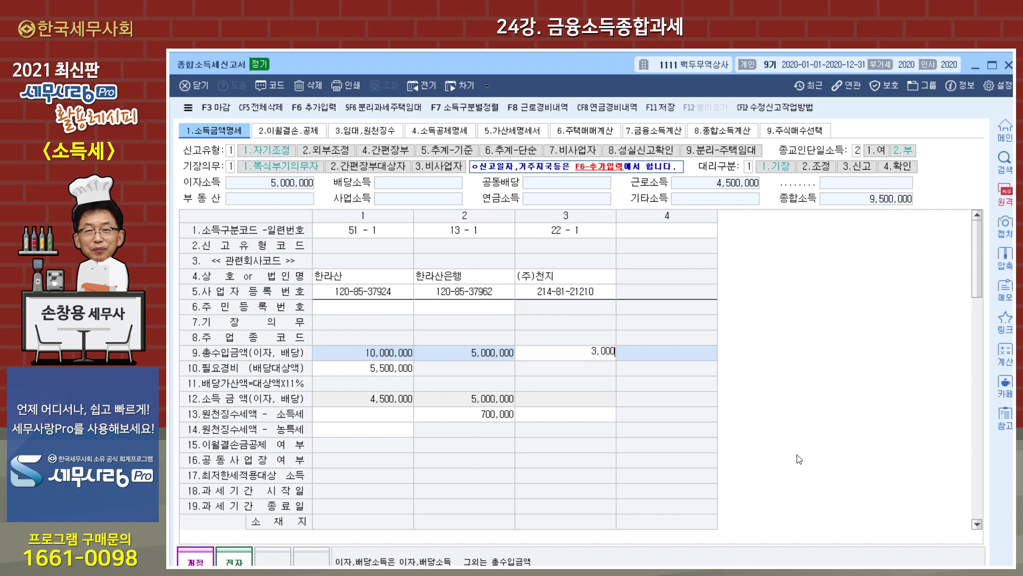
key("Return")
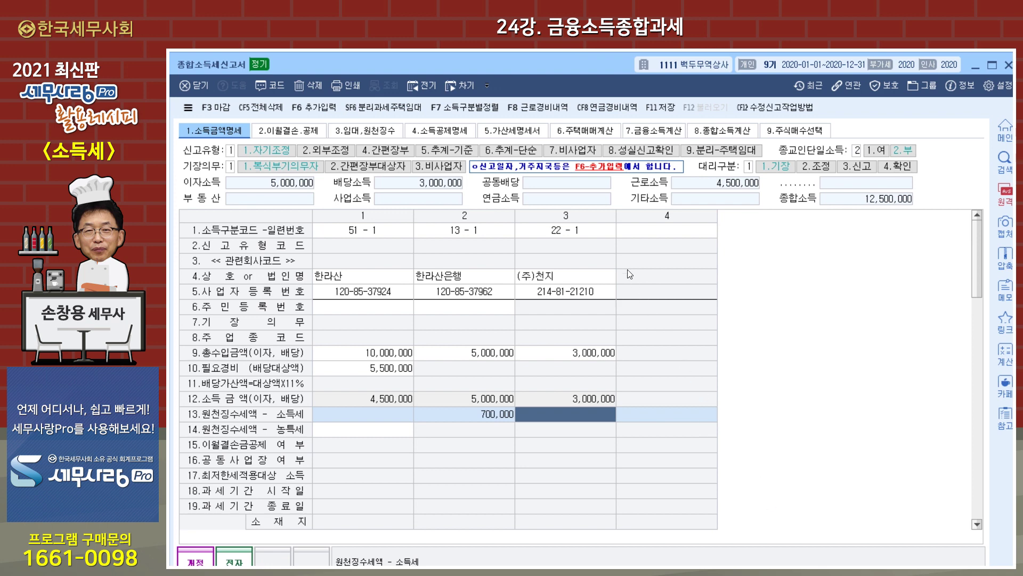
left_click(652, 235)
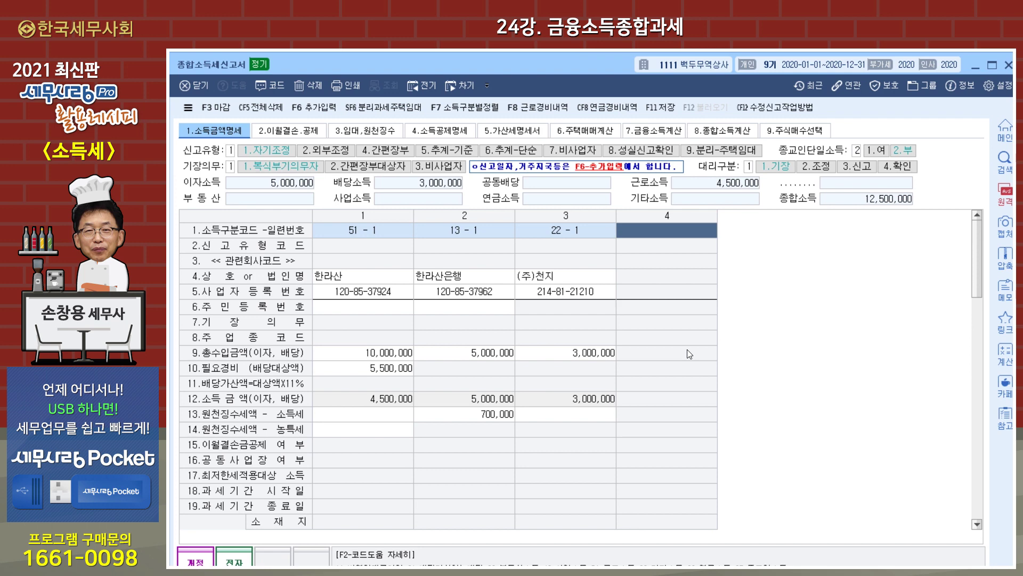
- Code the fourth entry 21 (gross-up dividend) for (주)천지 with its business registration number
key("F2")
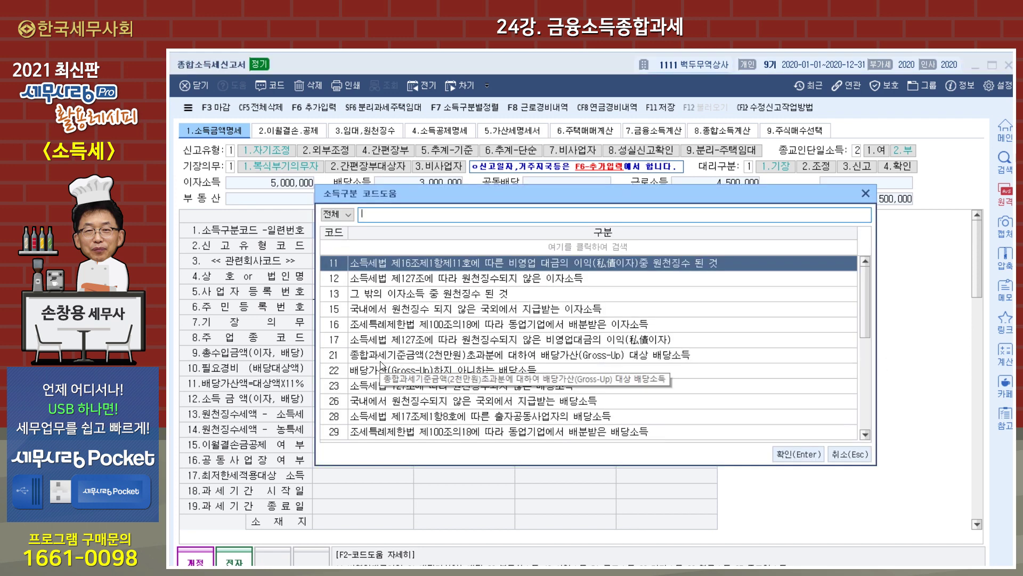
left_click(507, 356)
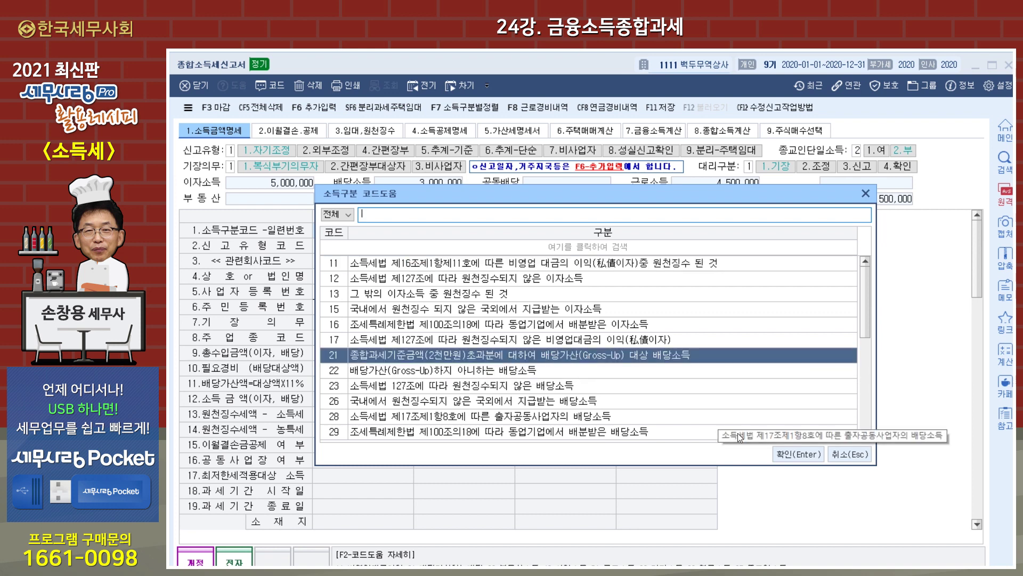
left_click(801, 453)
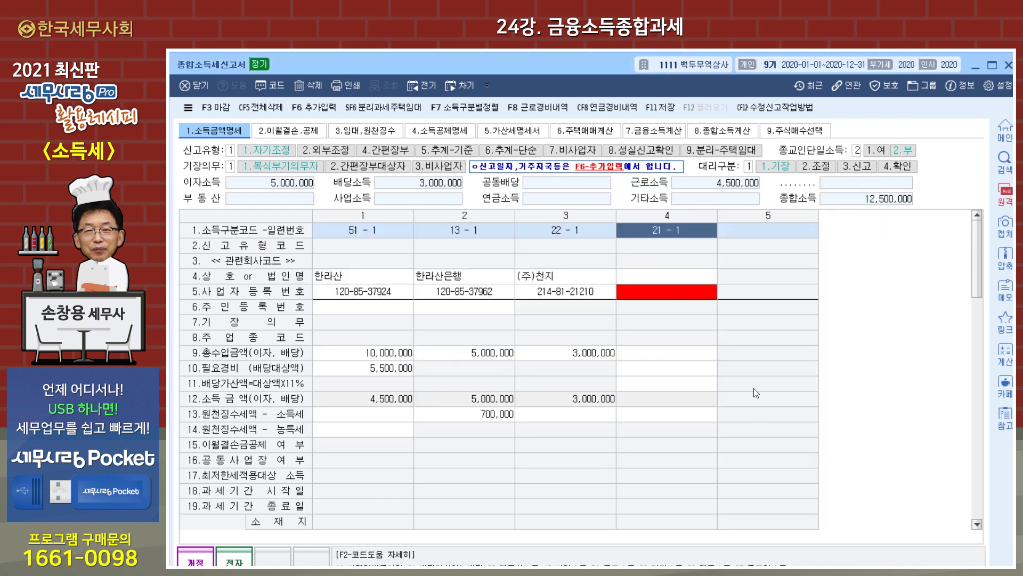
left_click(677, 284)
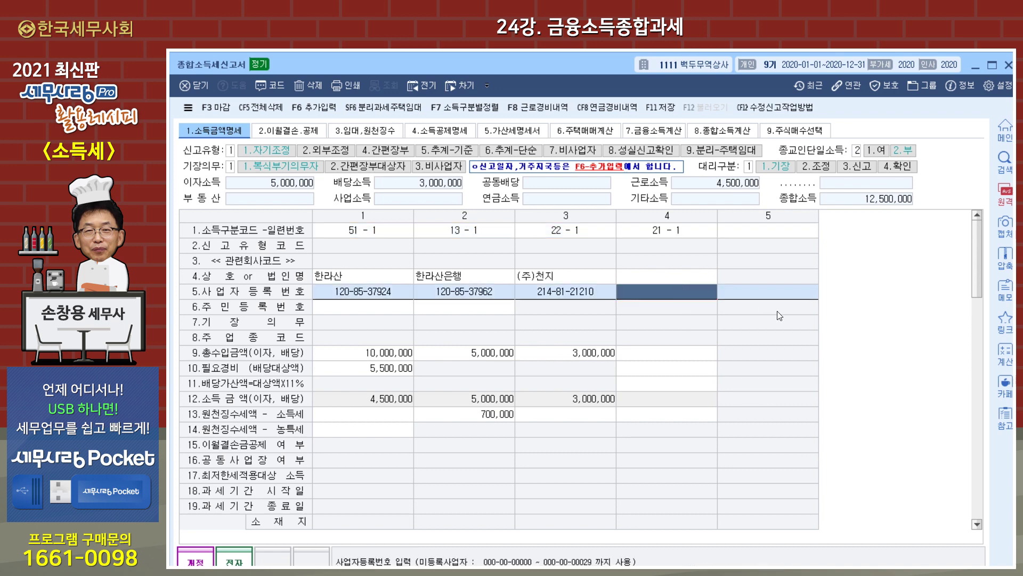
left_click(680, 275)
type("(주)천")
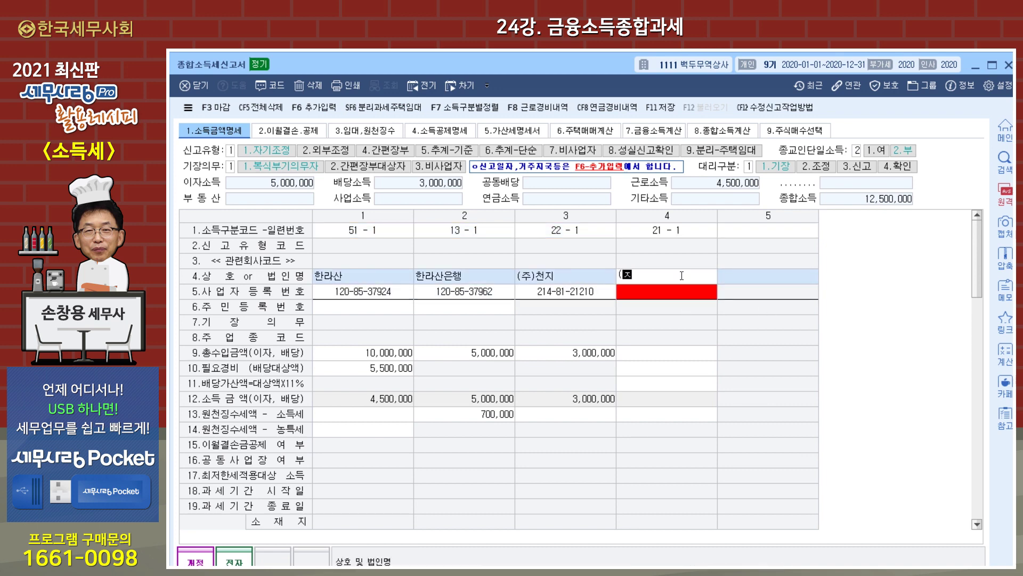
type("지")
key("Return")
key("Return")
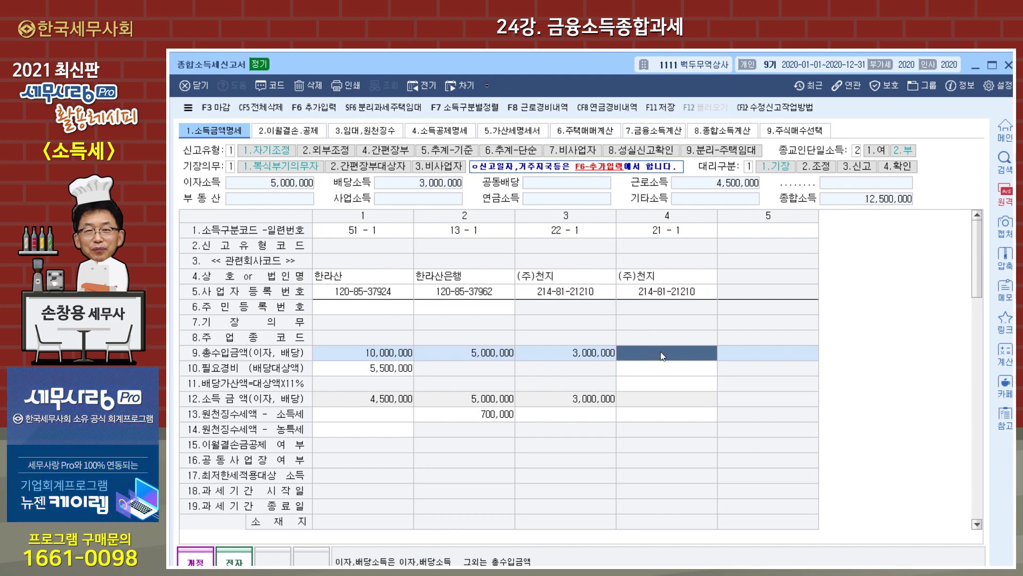
- Enter 30,000,000 dividend revenue and 18,000,000 subject to gross-up for the fourth entry
type("30000000")
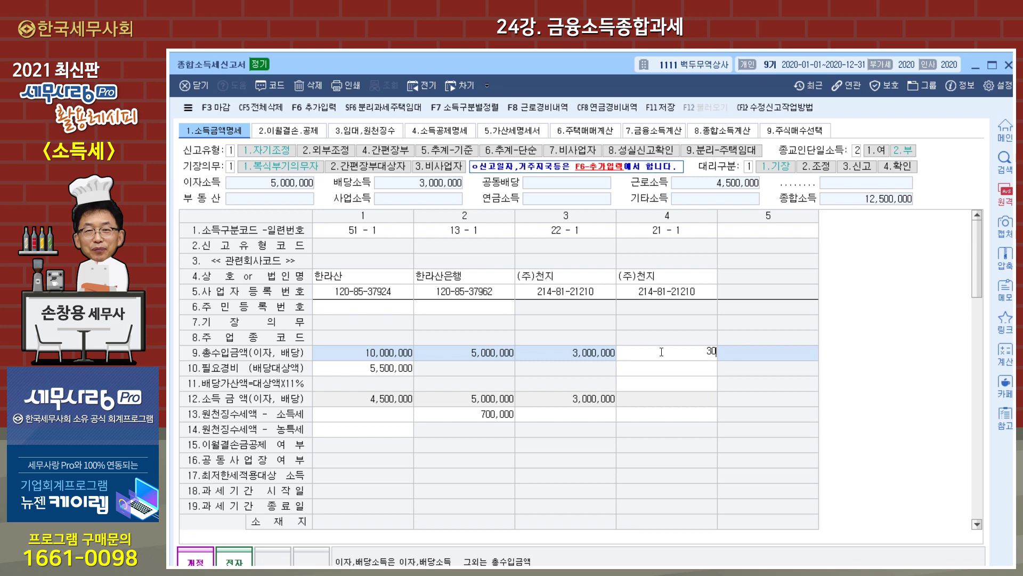
key("Return")
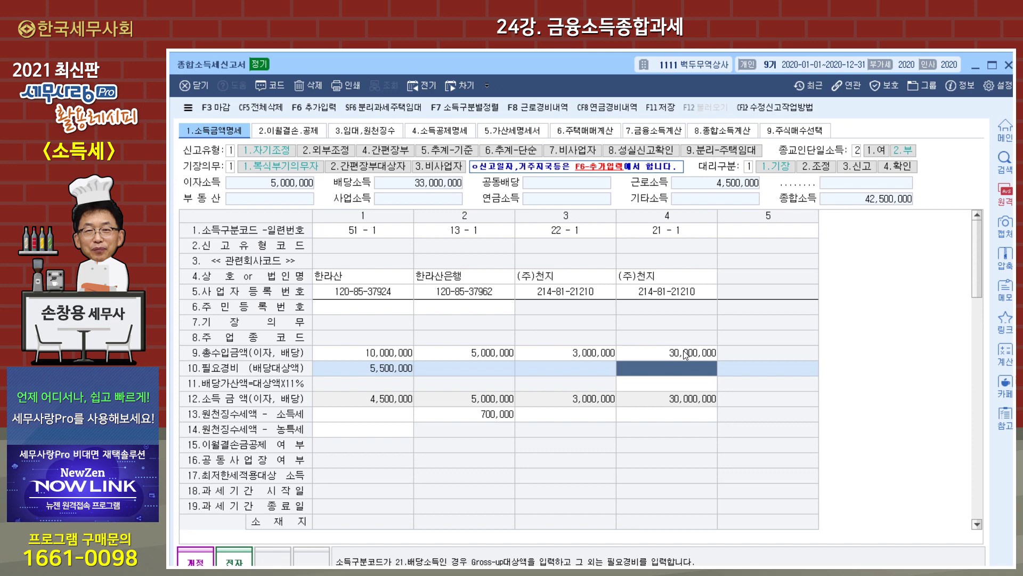
type("18000000")
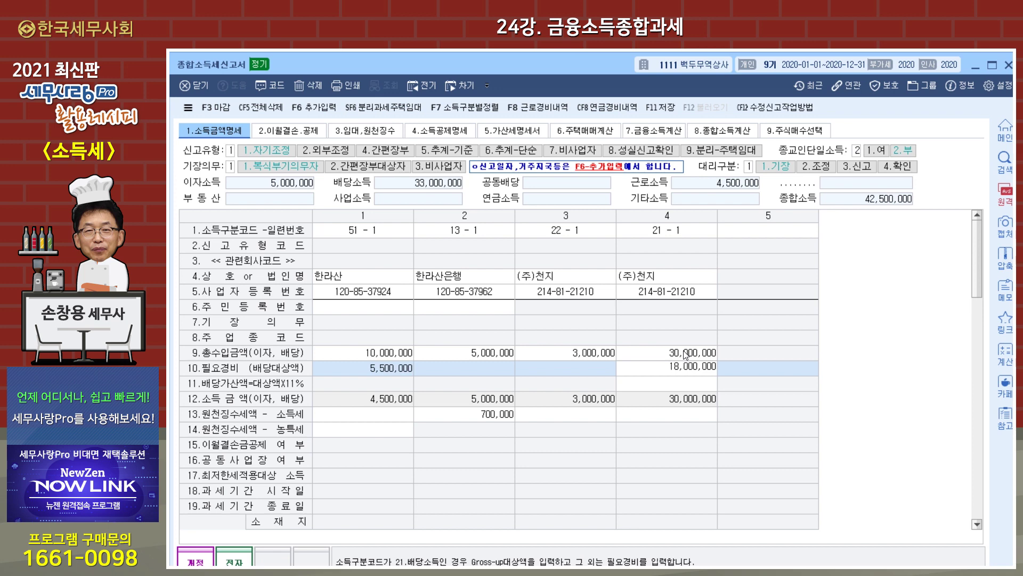
key("Return")
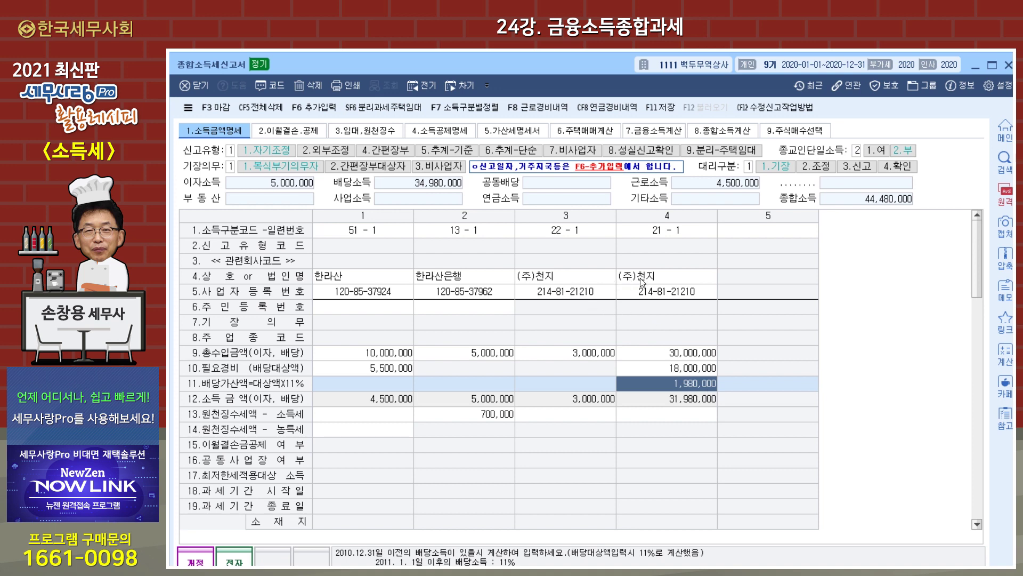
- Enter 420,000 withheld income tax for entry 22-1 and 4,200,000 for entry 21-1 (주)천지
left_click(657, 416)
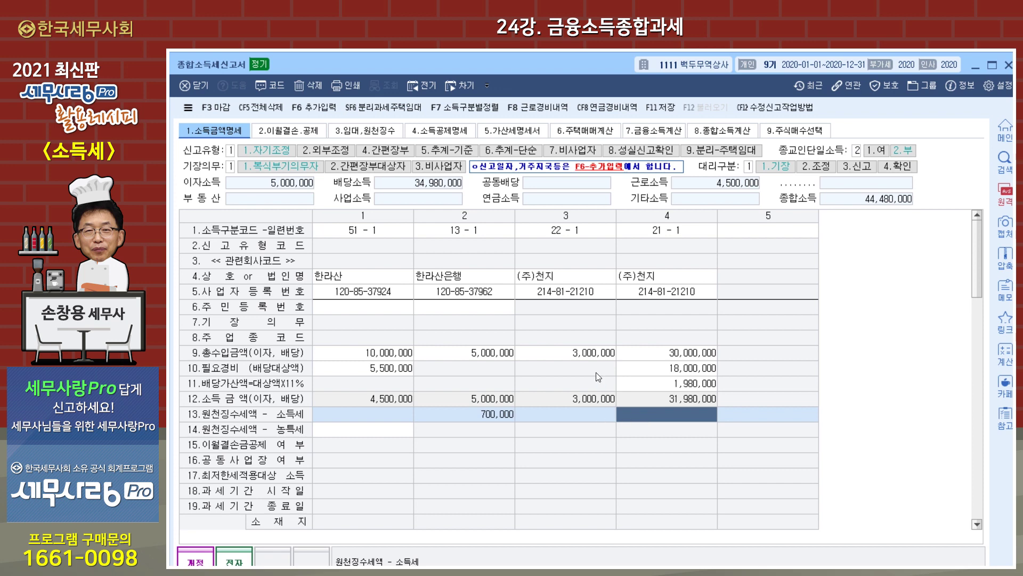
left_click(581, 413)
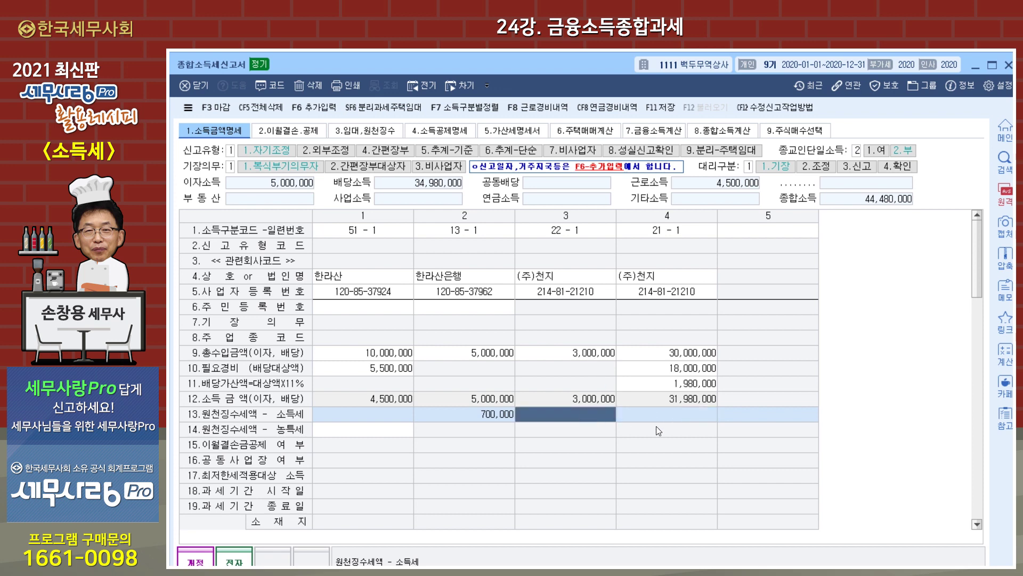
type("420000")
key("Return")
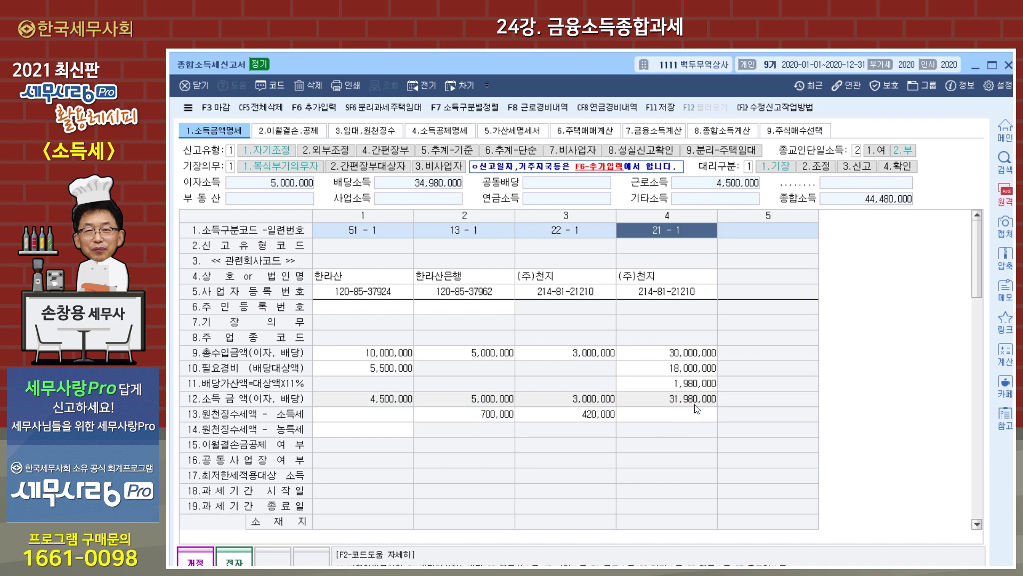
left_click(692, 415)
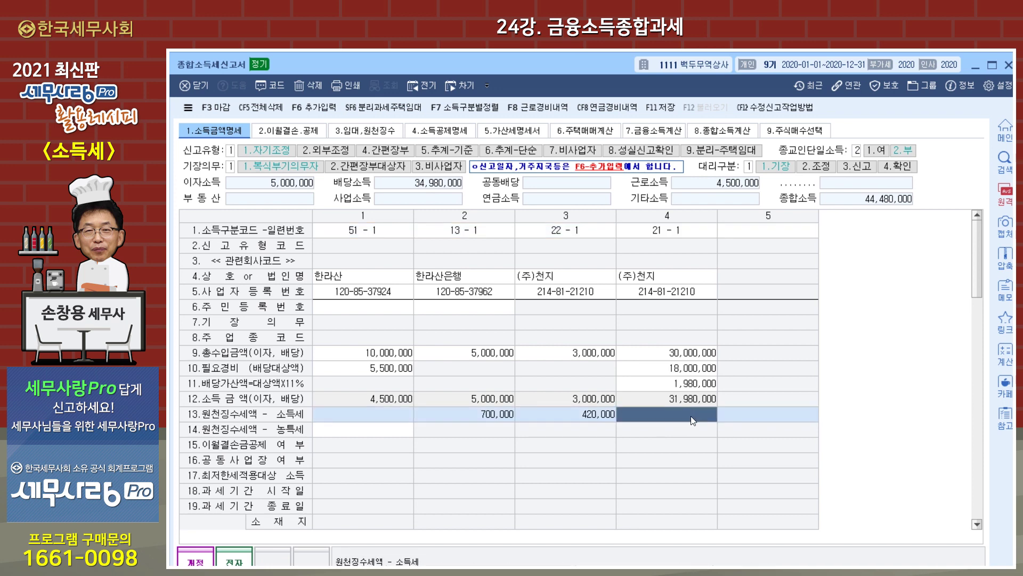
type("4200000")
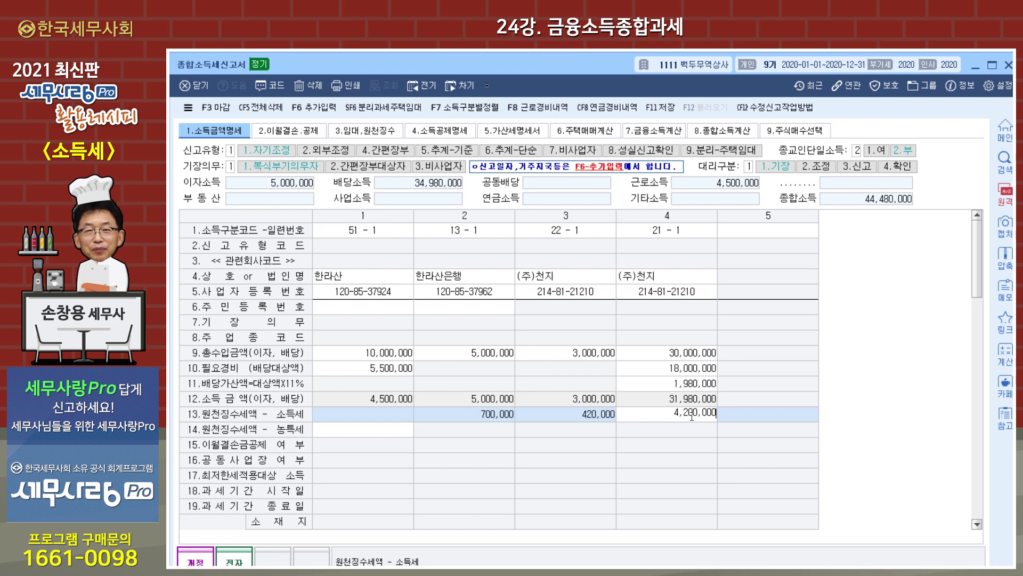
key("Return")
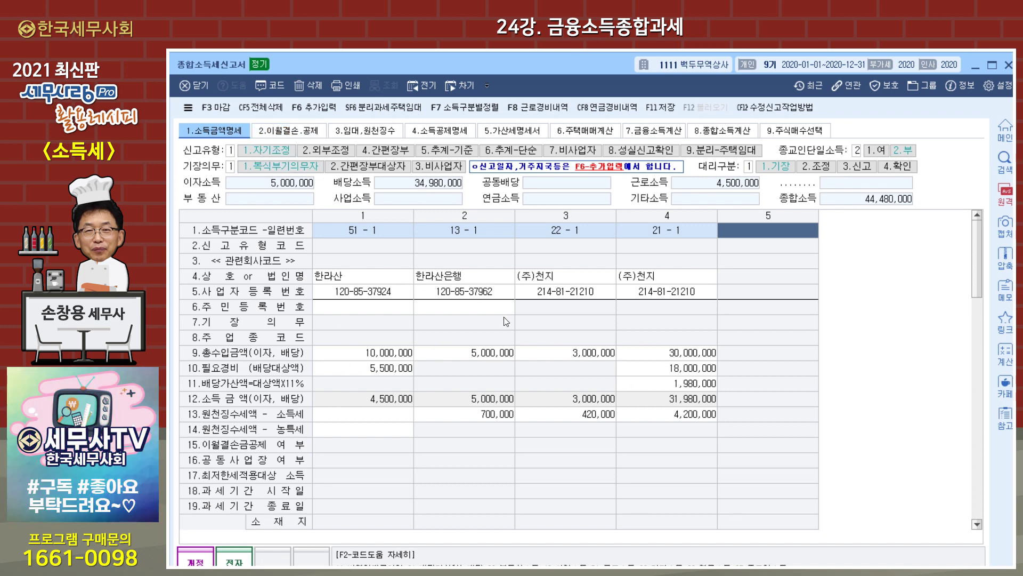
- Move through the return's sheets to 7.금융소득계산, showing 38,000,000 financial income
left_click(304, 129)
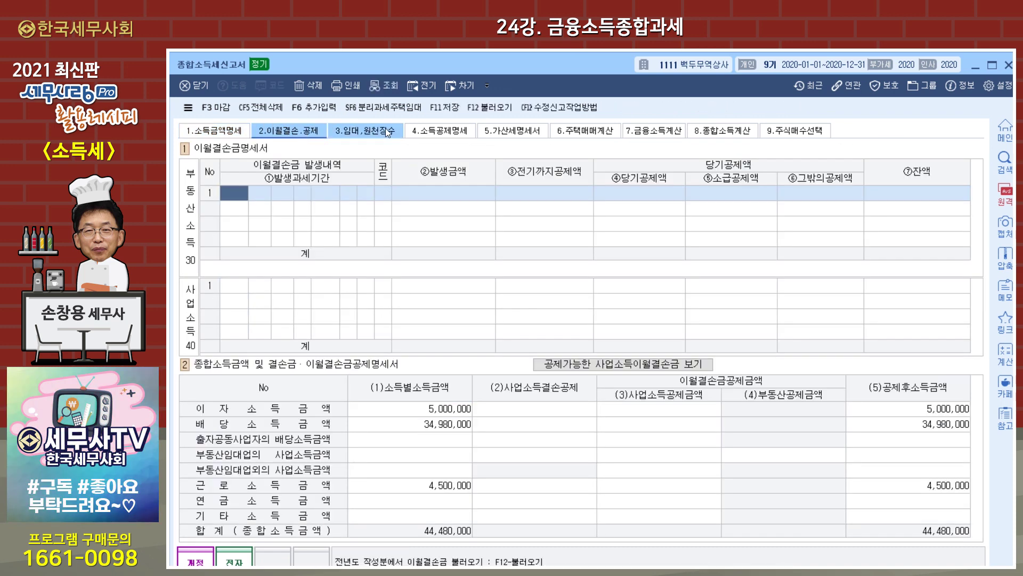
left_click(385, 128)
left_click(437, 132)
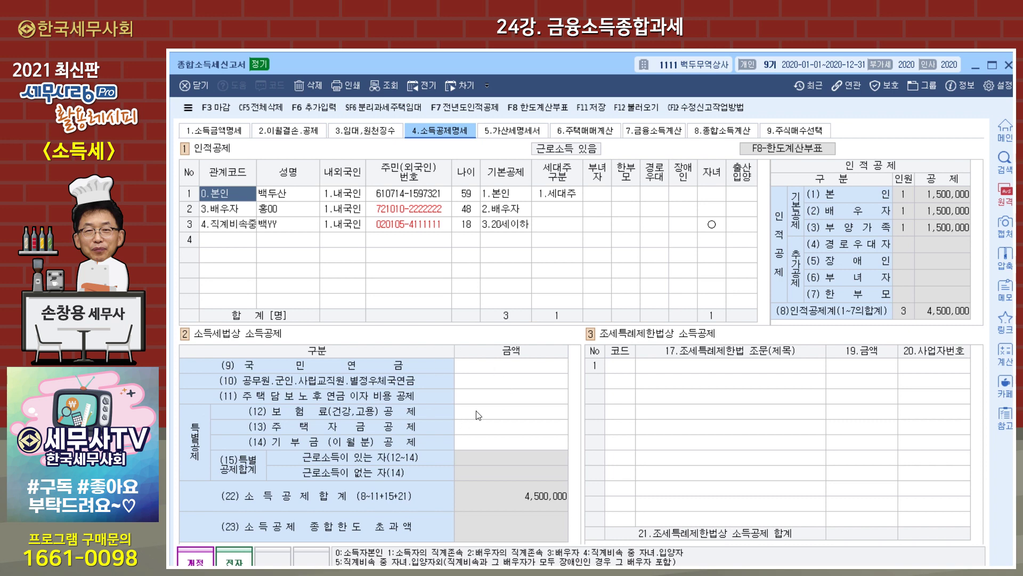
left_click(532, 132)
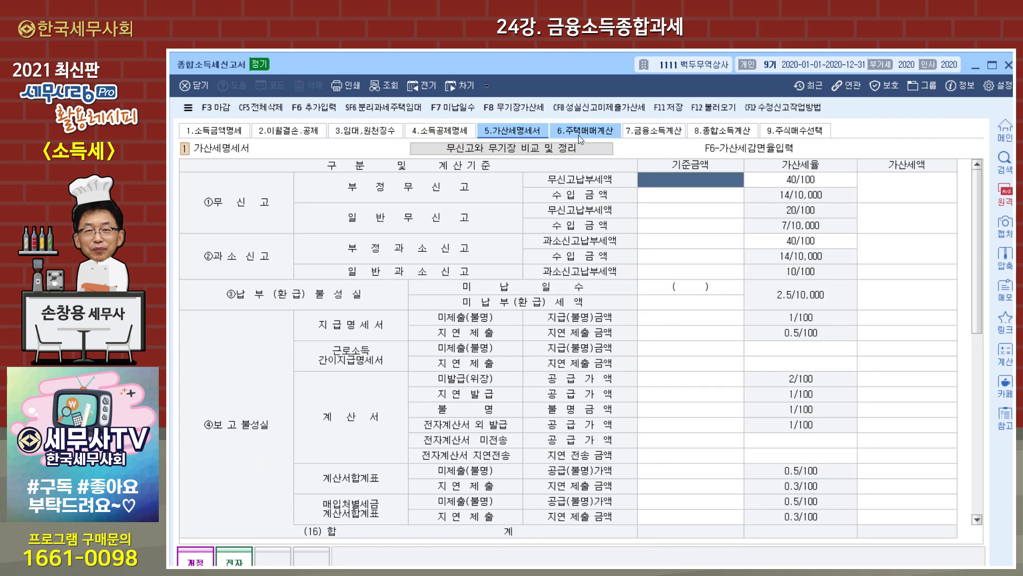
left_click(587, 133)
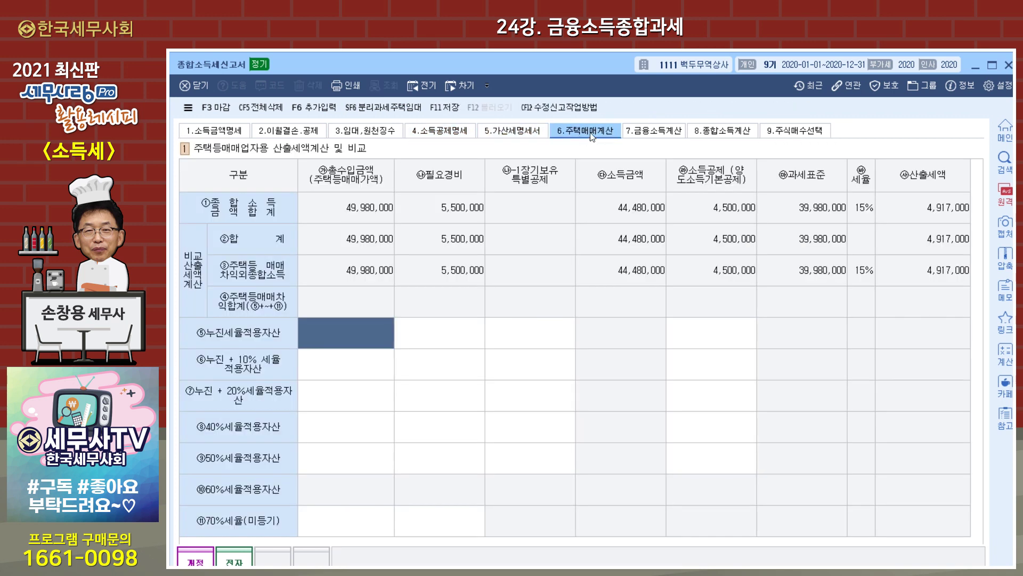
left_click(661, 134)
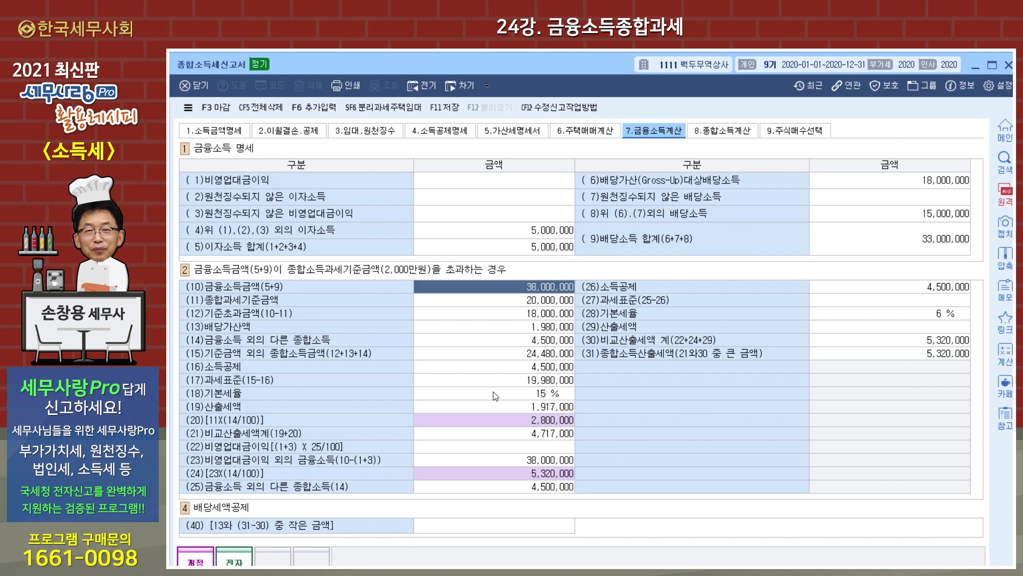
- Review cells (31) and (25), then switch to 8.종합소득계산 with its 39,980,000 tax base
left_click(876, 356)
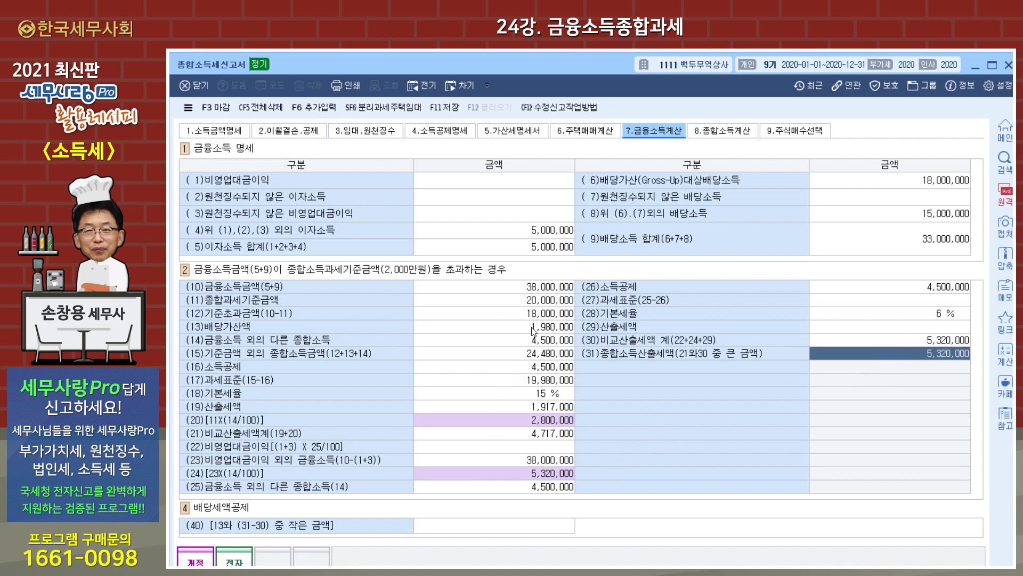
left_click(521, 490)
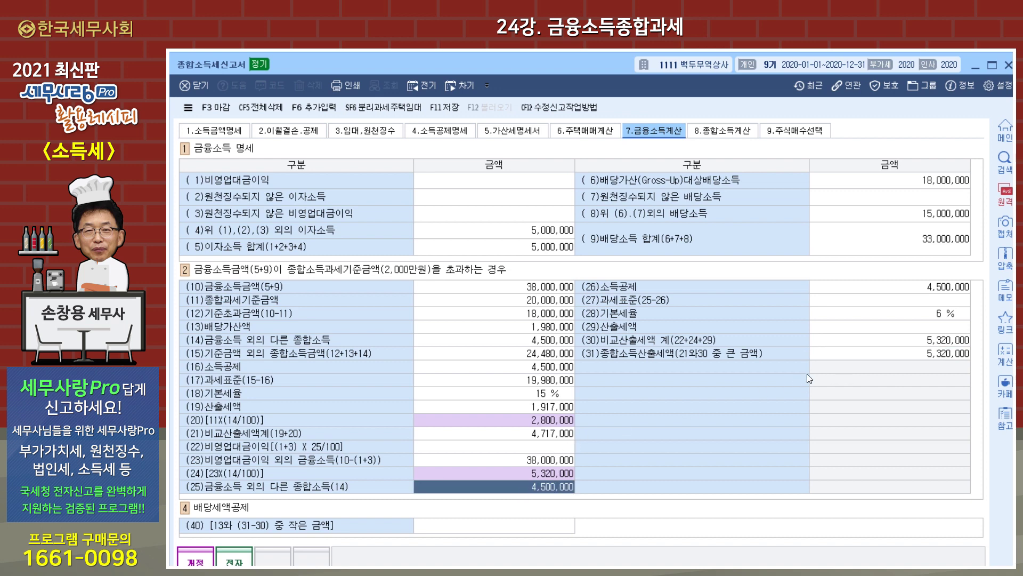
left_click(901, 356)
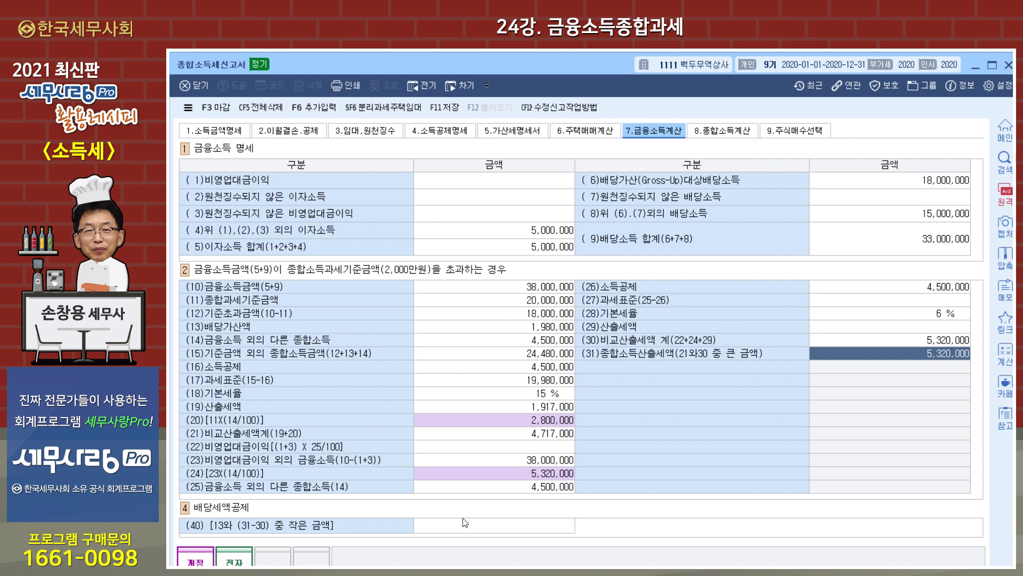
left_click(731, 132)
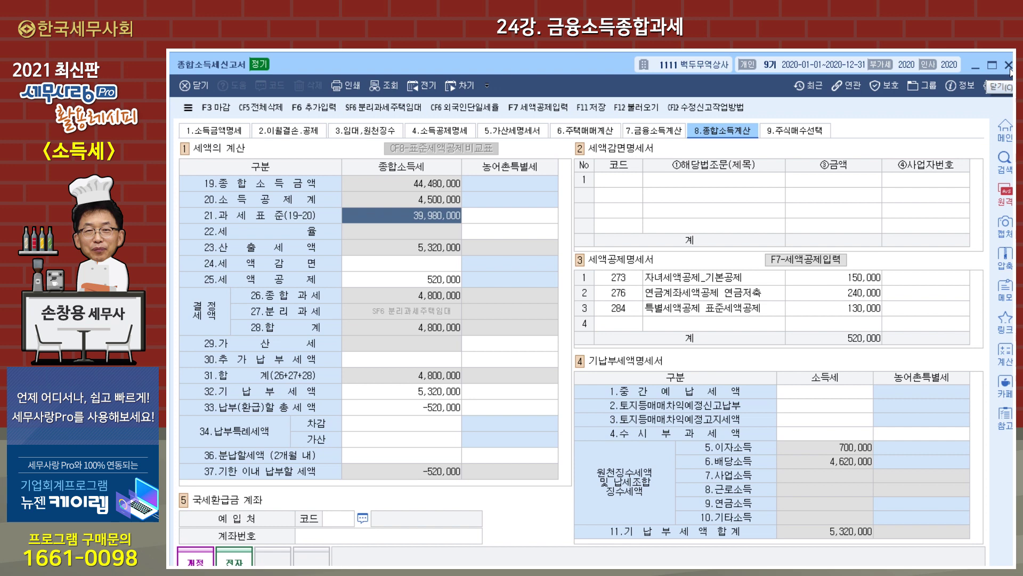
- Close the 종합소득세신고서 window, answering the save confirmation
left_click(1009, 65)
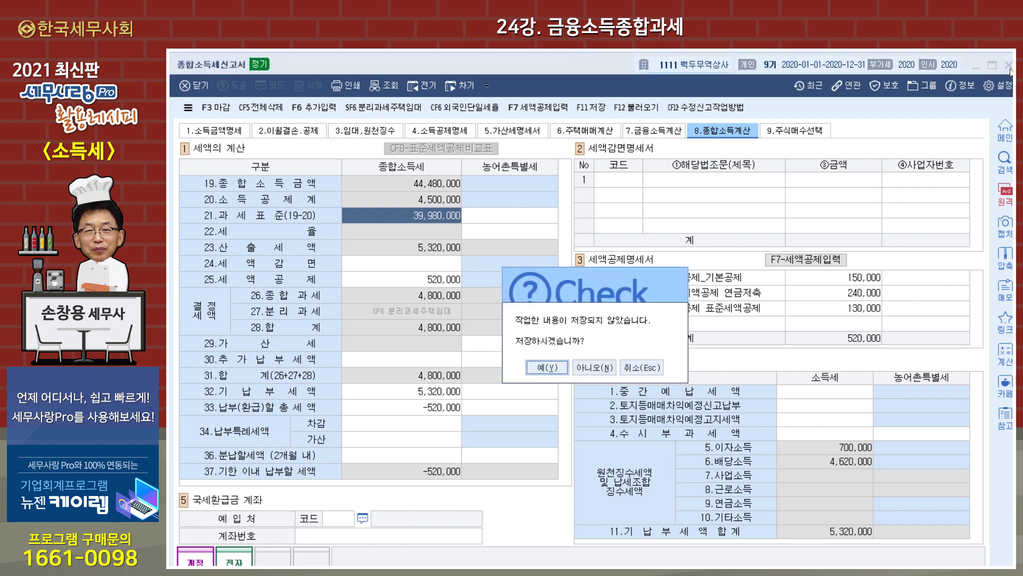
left_click(557, 363)
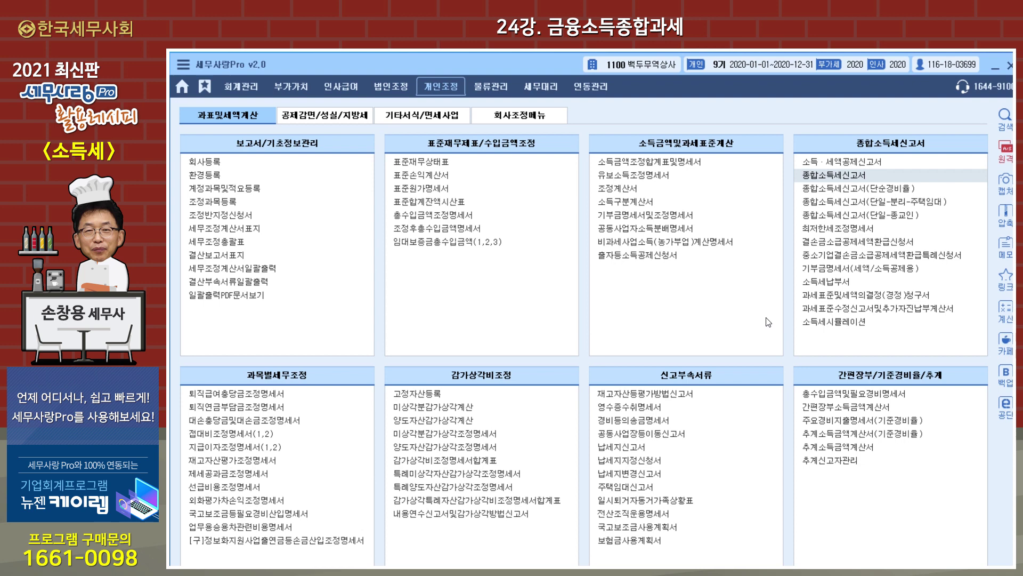
- Open 백두무역상사's 종합소득세신고서 and select the 11-1 income entry
left_click(837, 178)
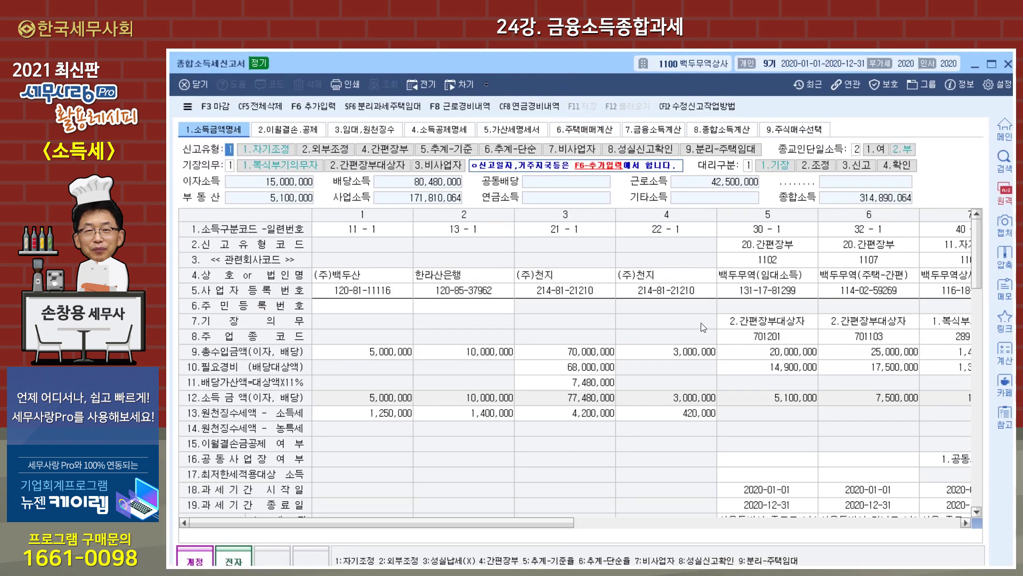
left_click(386, 233)
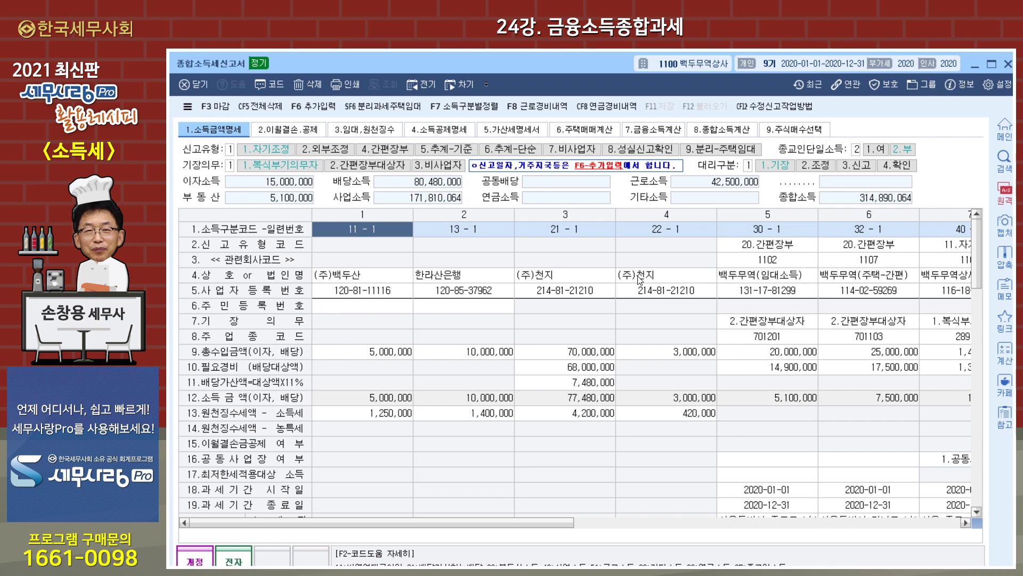
left_click(580, 230)
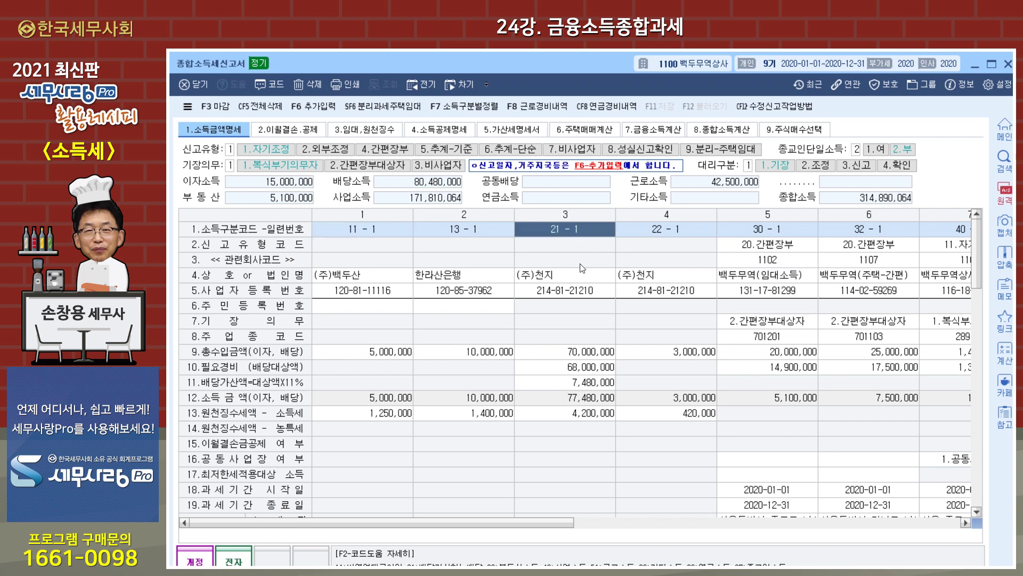
left_click(659, 233)
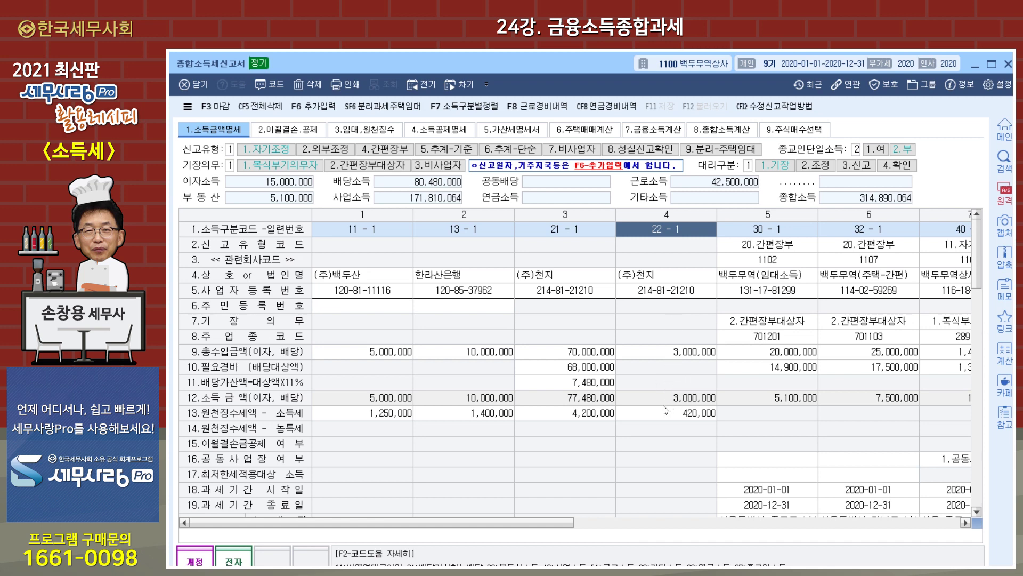
left_click(579, 369)
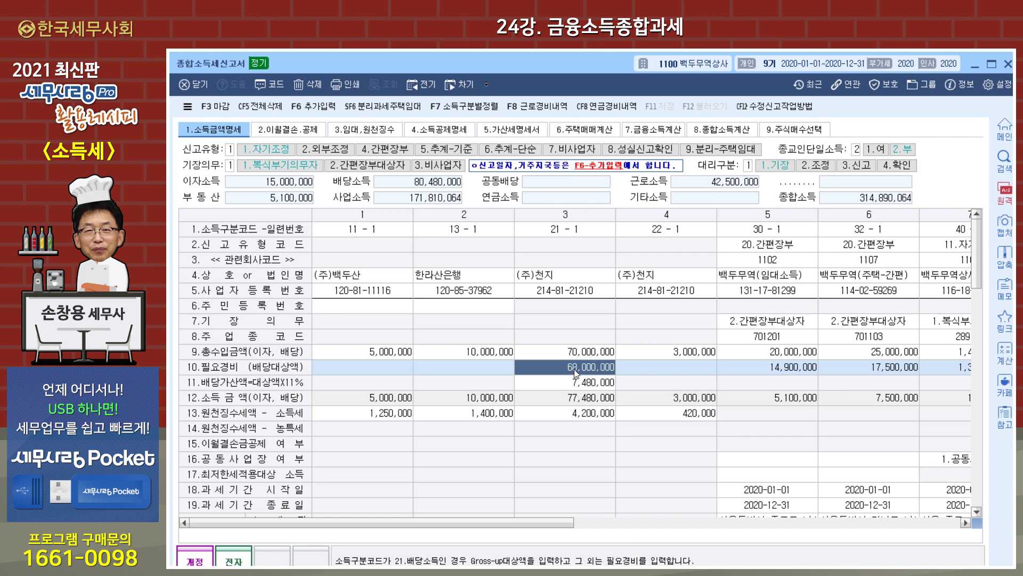
- Check the 7,480,000 dividend gross-up cell, then view 7.금융소득계산 with 88,000,000 financial income
left_click(580, 383)
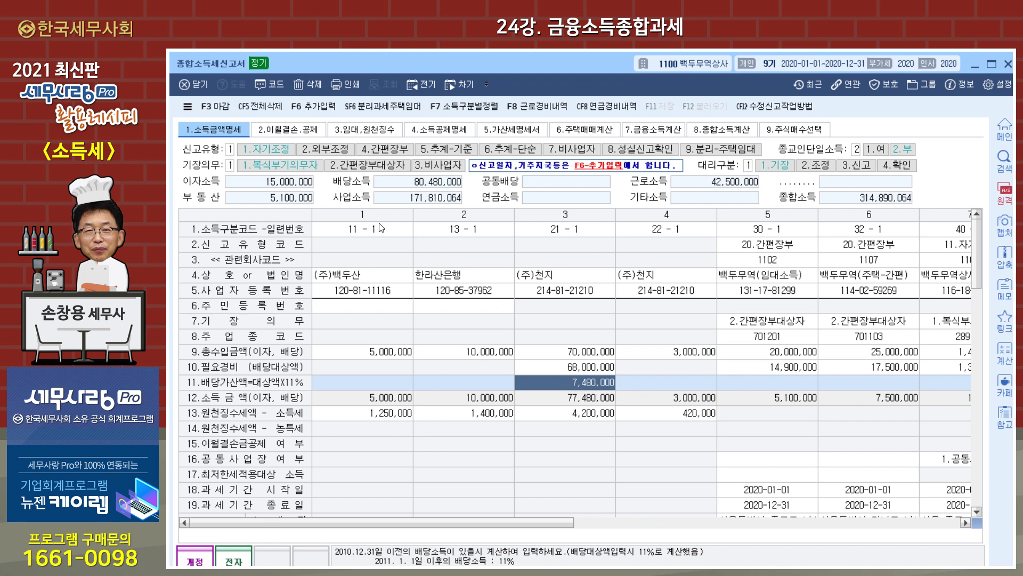
left_click(649, 132)
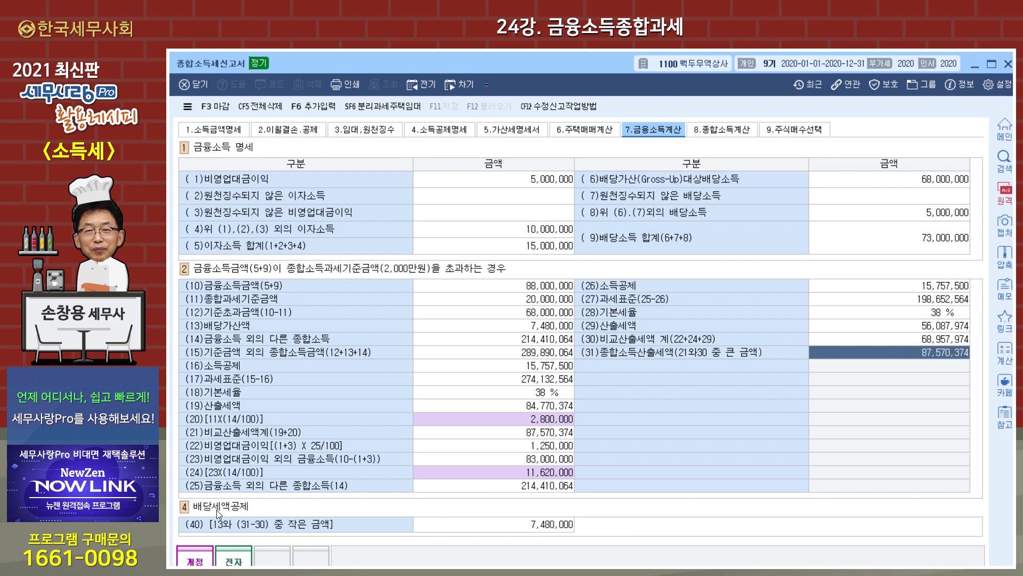
- Recheck the income-detail and financial income sheets, then view the comprehensive tax calculation (294,132,564 tax base, 29,856,155 payable)
left_click(210, 131)
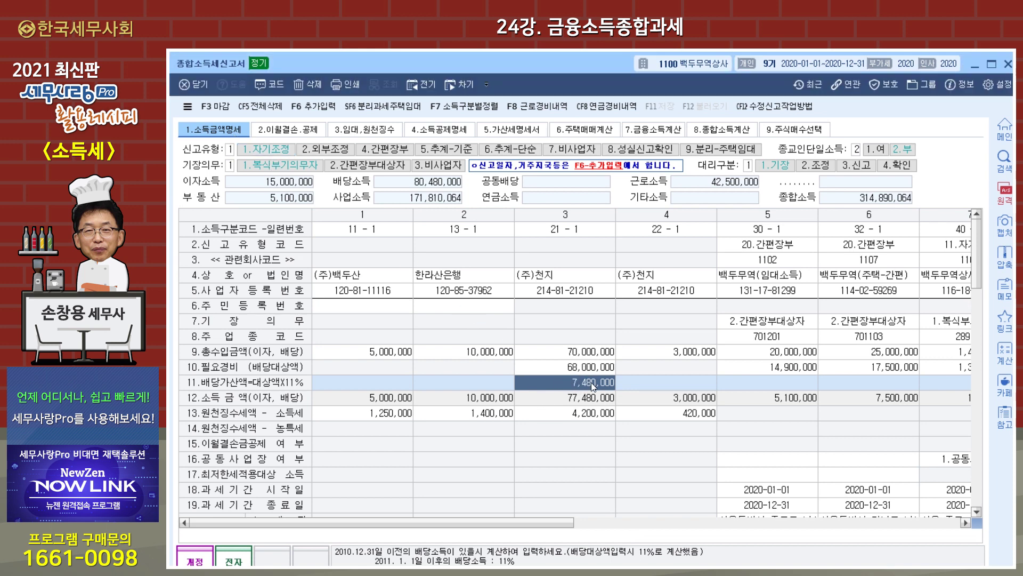
left_click(646, 132)
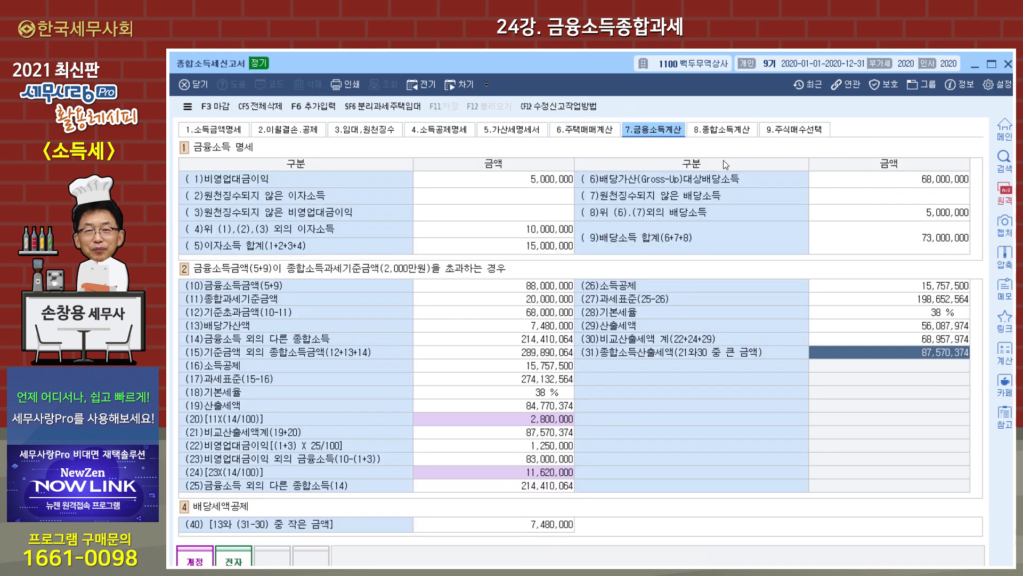
left_click(727, 131)
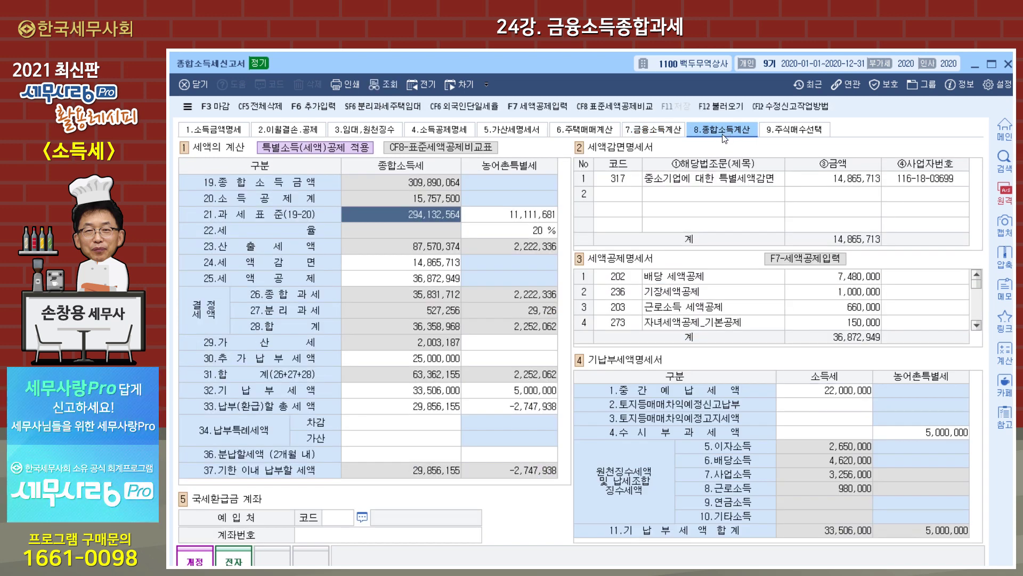
- Apply the tax credits, including the 7,480,000 dividend credit (36,872,949 total), then go back to the income-detail sheet
left_click(793, 260)
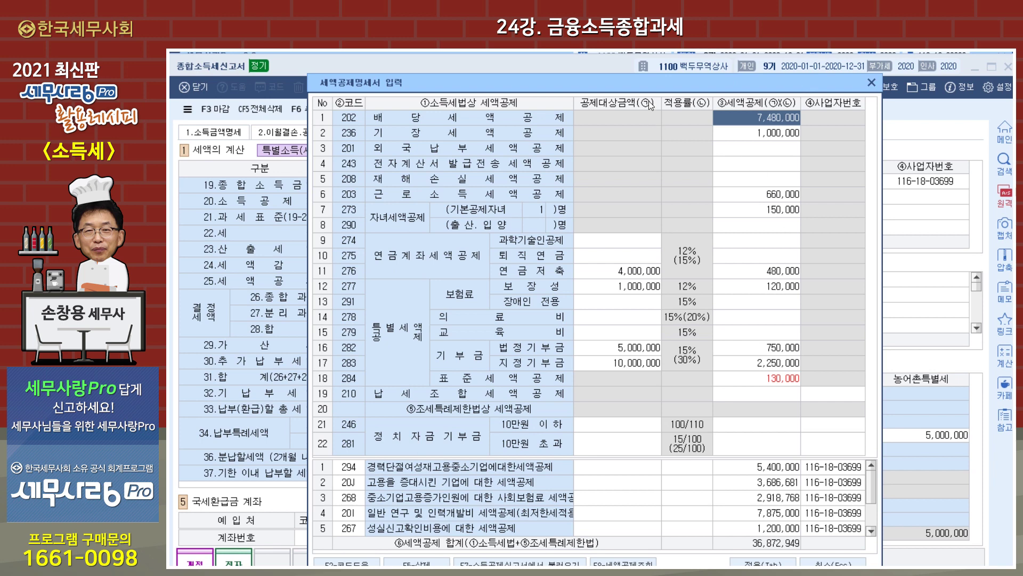
left_click_drag(642, 87, 643, 65)
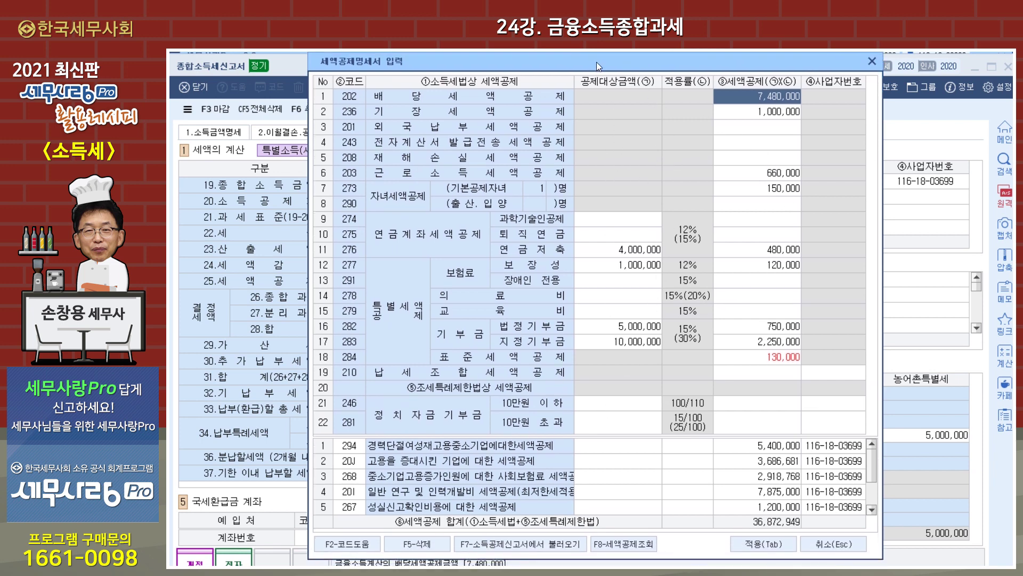
left_click_drag(596, 58, 596, 36)
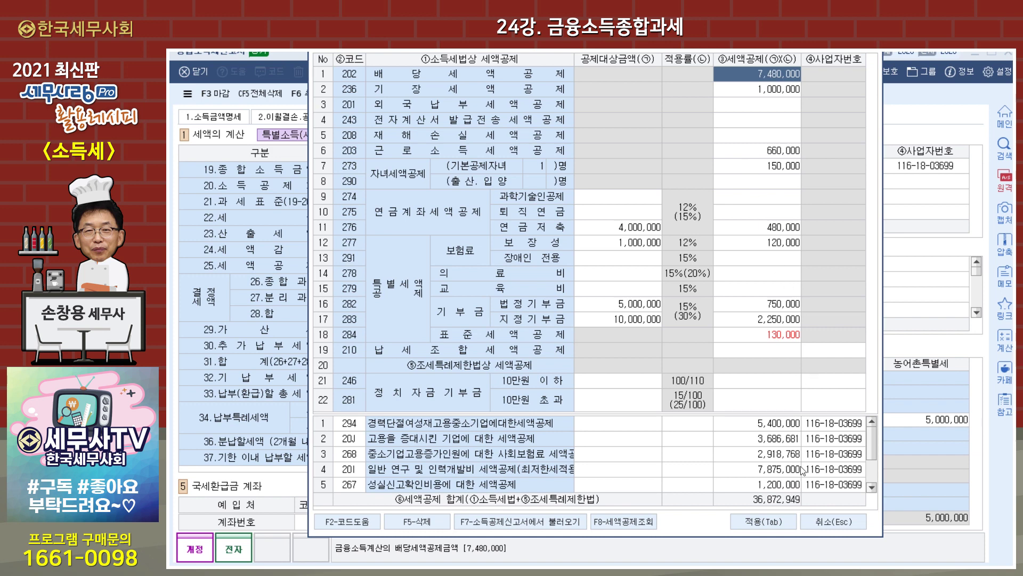
left_click(781, 522)
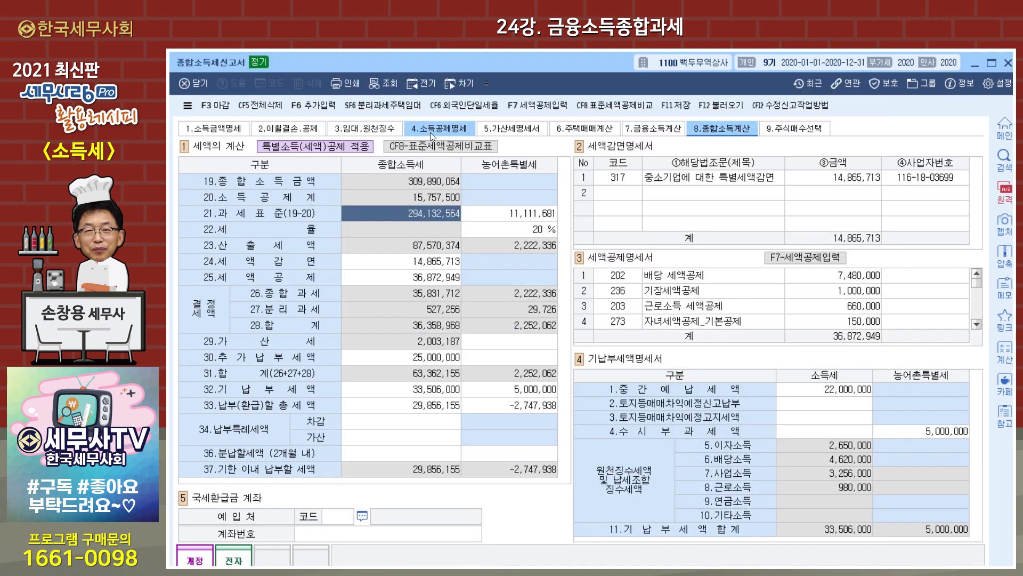
left_click(219, 131)
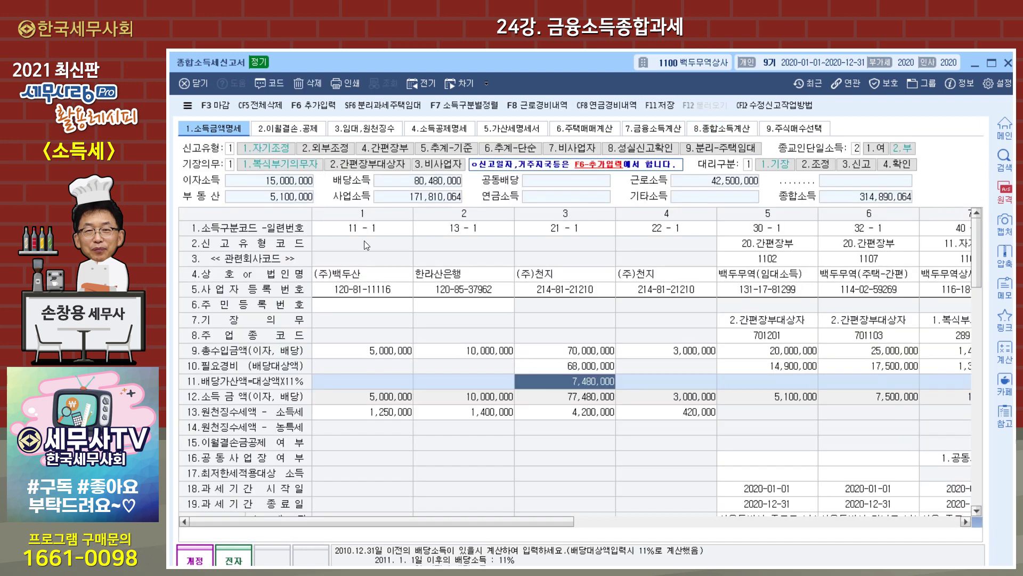